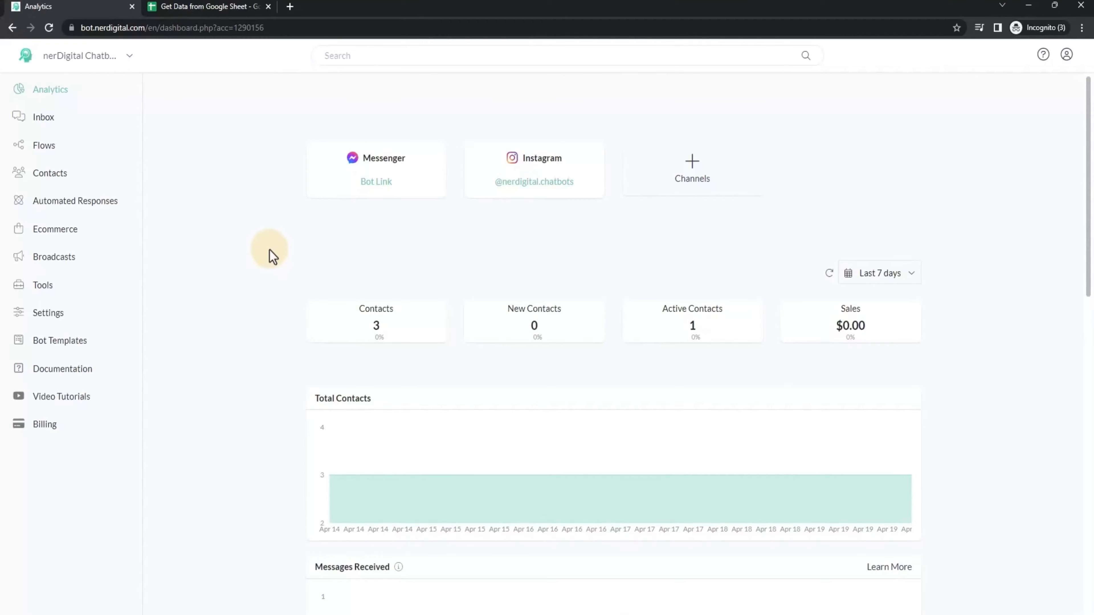
- Review the robot table in the Google Sheets spreadsheet, and check the chatbot's Google Sheets integration in its settings
click(200, 6)
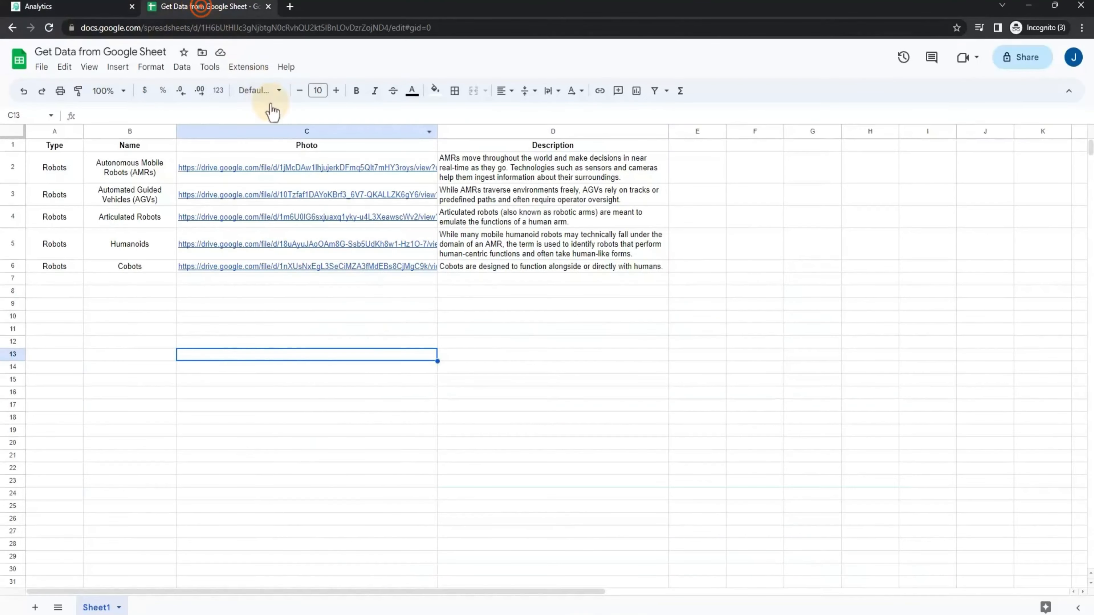
drag(593, 263, 24, 164)
click(38, 6)
click(39, 312)
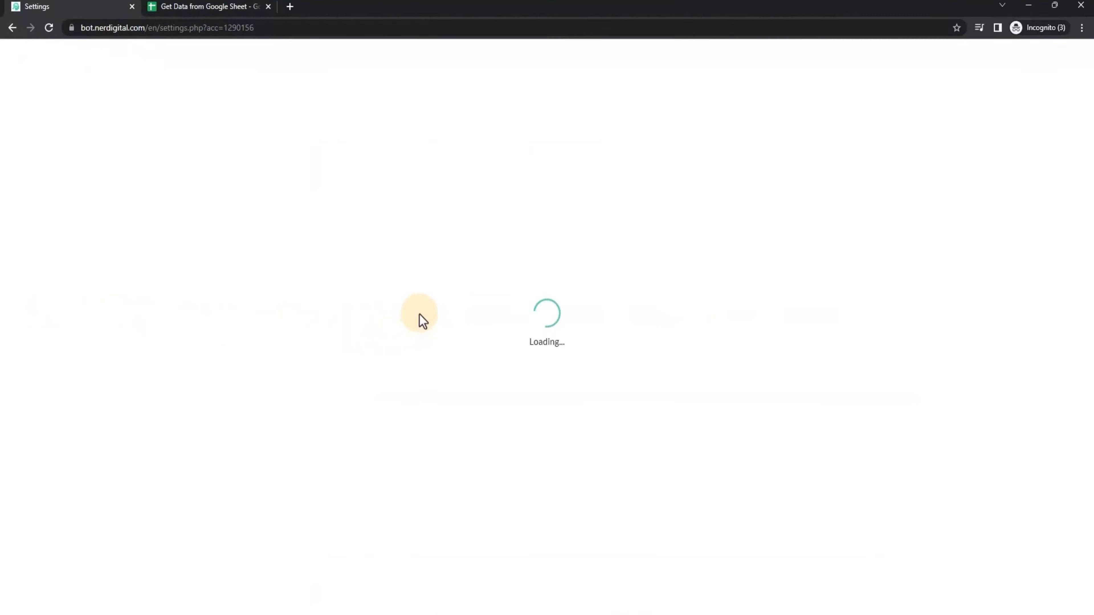
click(519, 146)
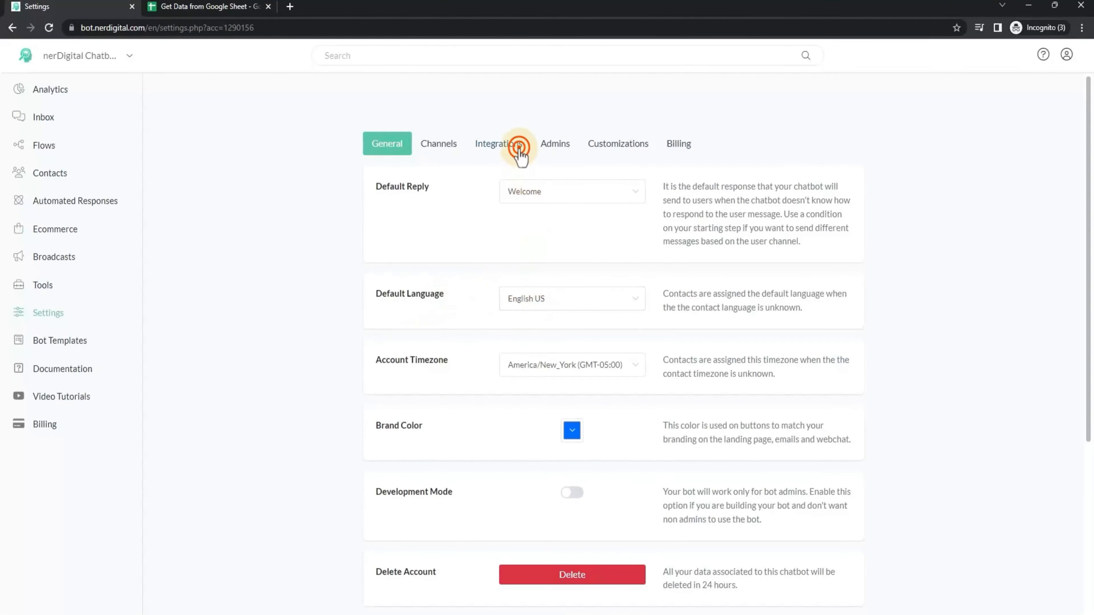
click(445, 264)
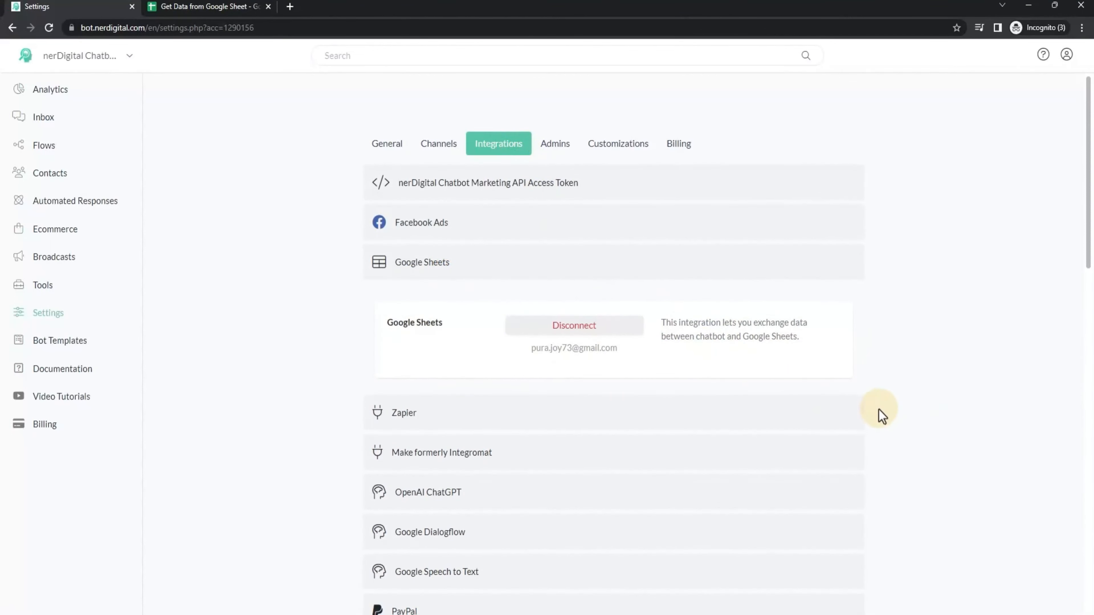
click(319, 287)
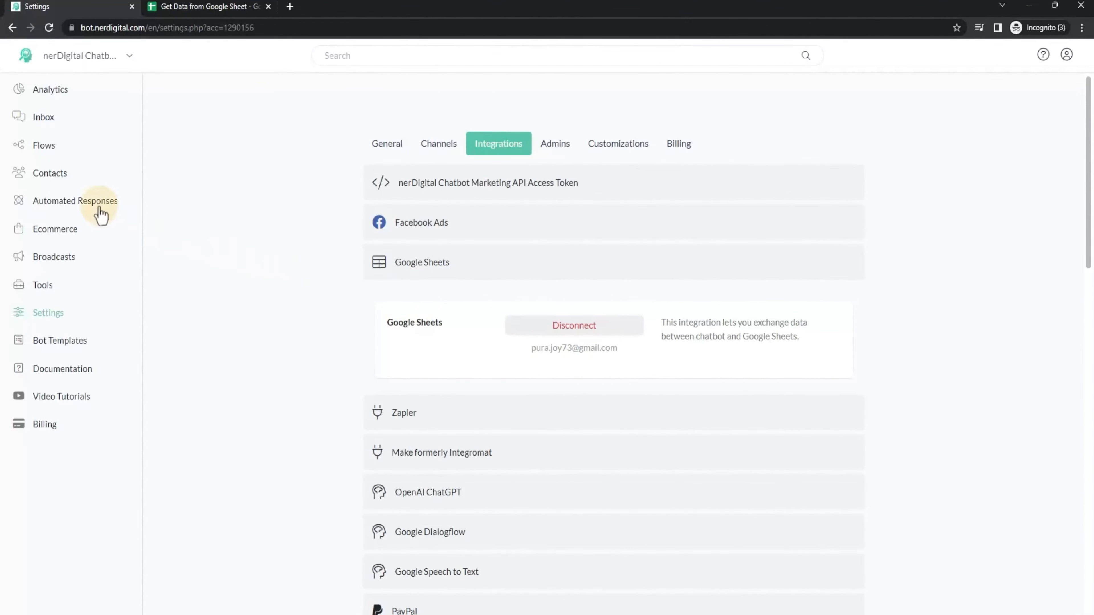
- Create a new flow named "Get Data from Google Sheets - Get Row"
click(42, 146)
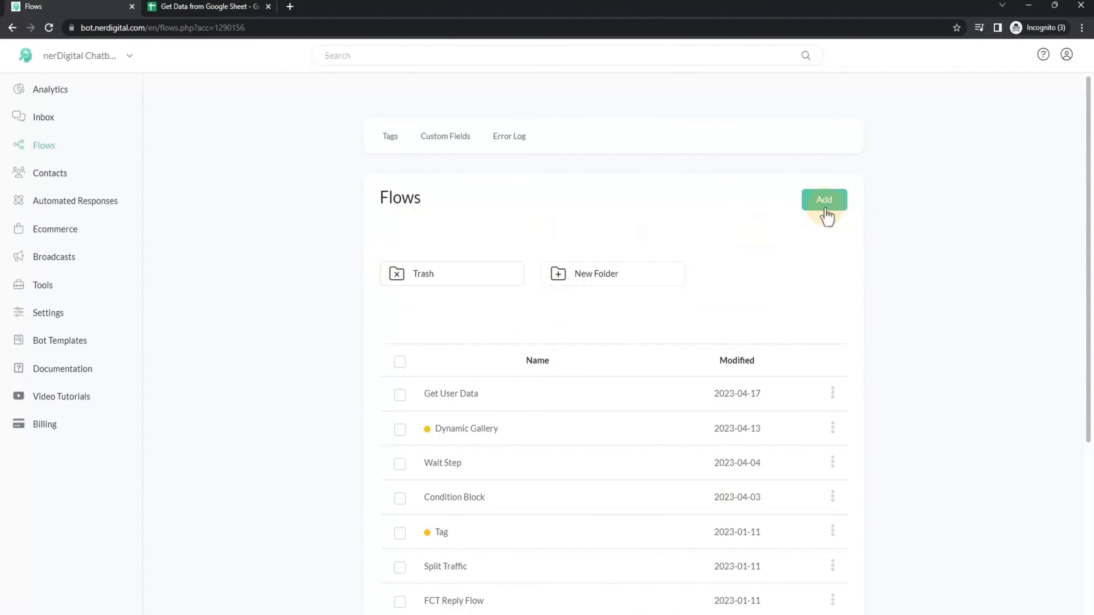
click(825, 210)
click(520, 115)
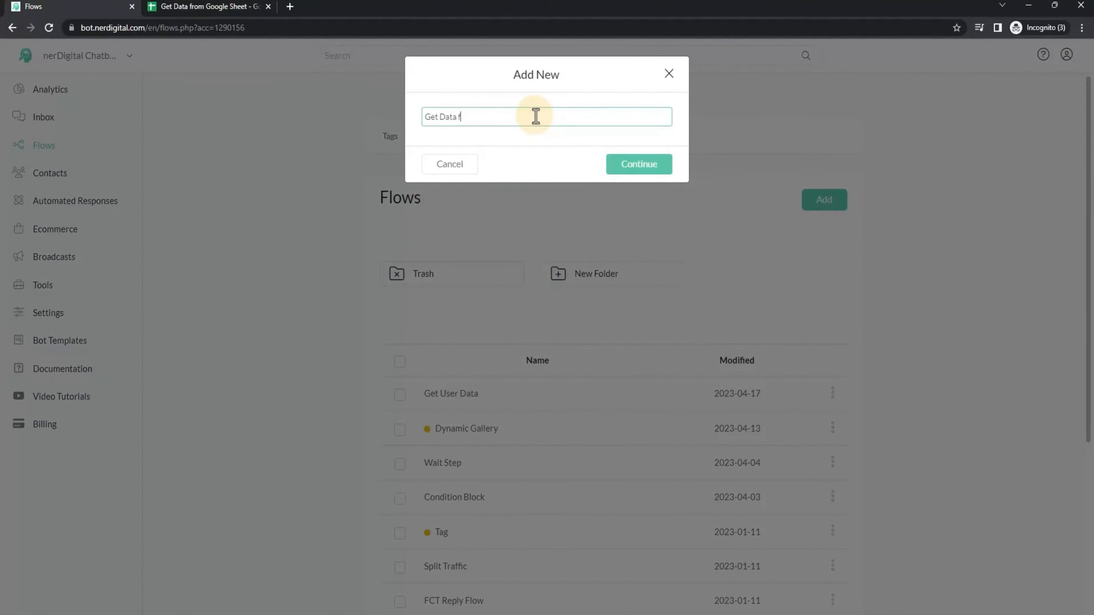
text(Get Data from Google Sheets)
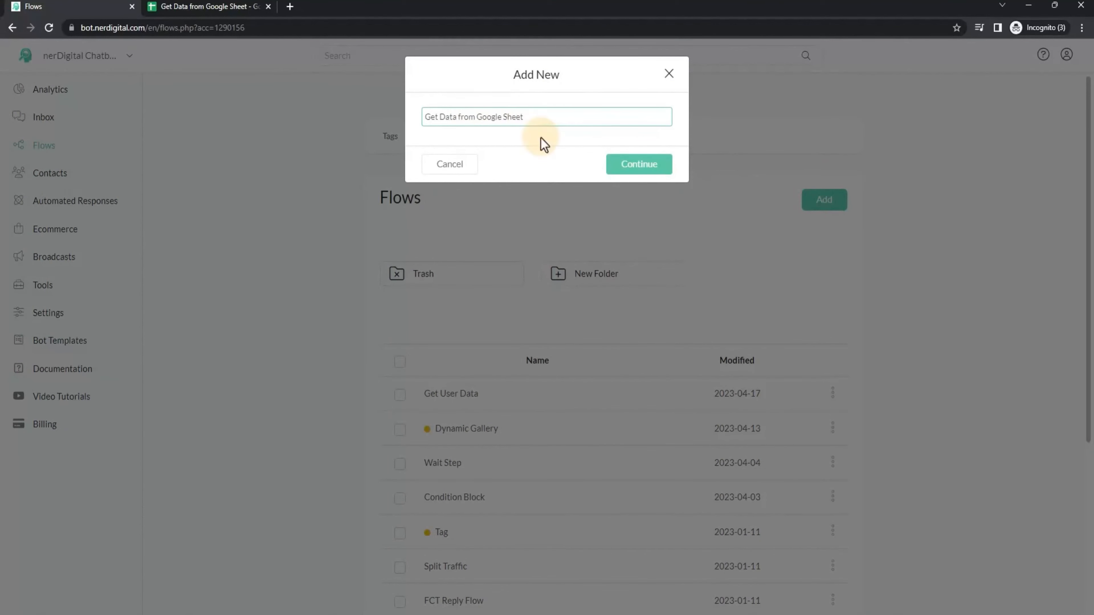
click(538, 118)
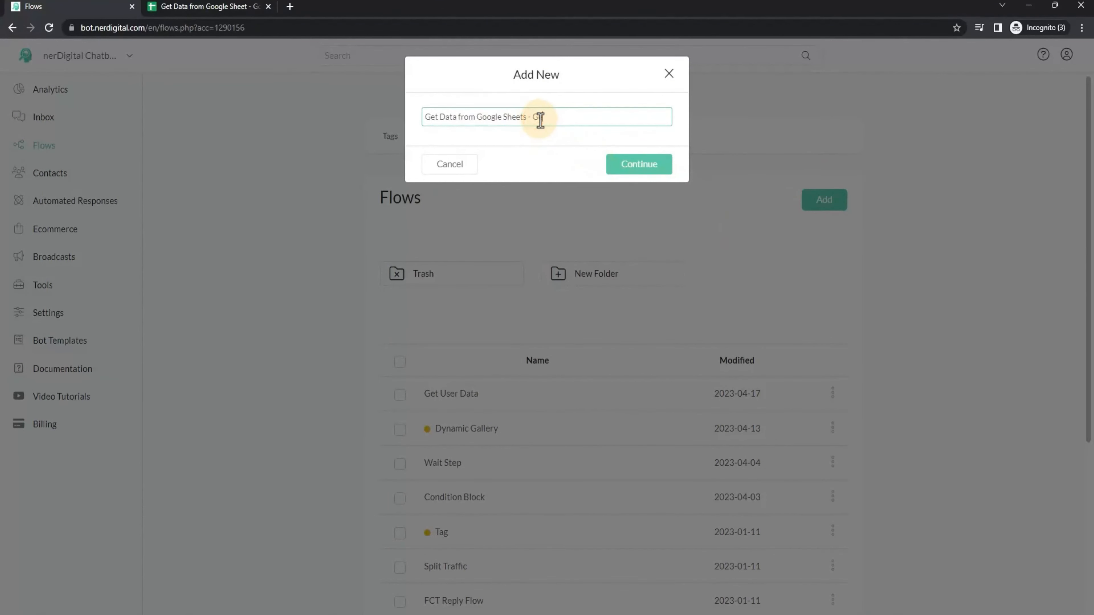
click(629, 165)
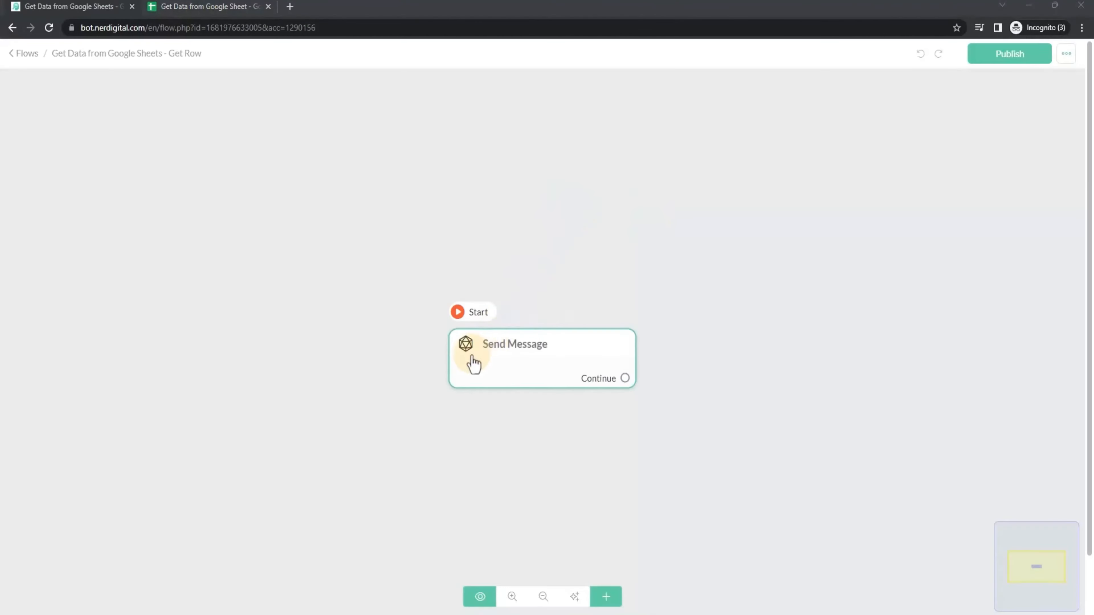
- Set the Send Message block's message type to Messenger and add a Google Sheets action to it
click(499, 345)
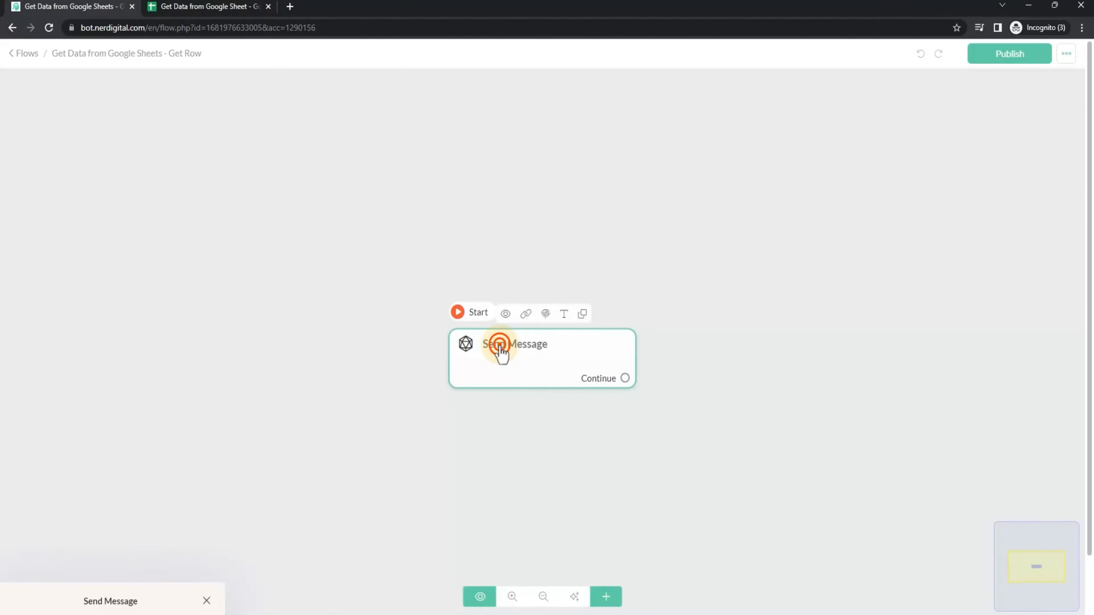
click(134, 138)
click(94, 191)
click(99, 288)
click(43, 540)
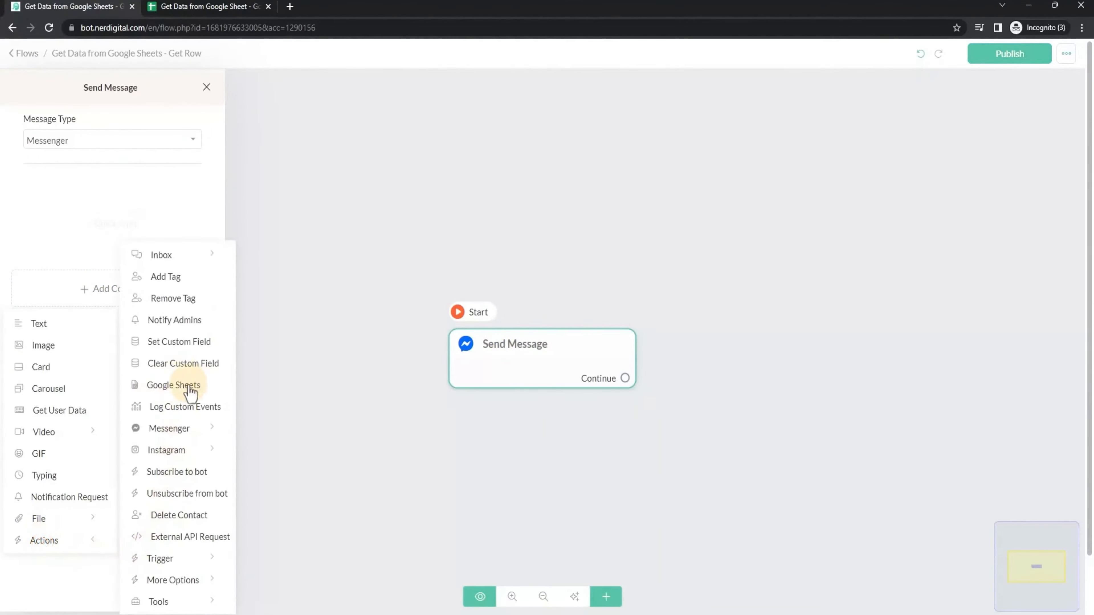
click(156, 385)
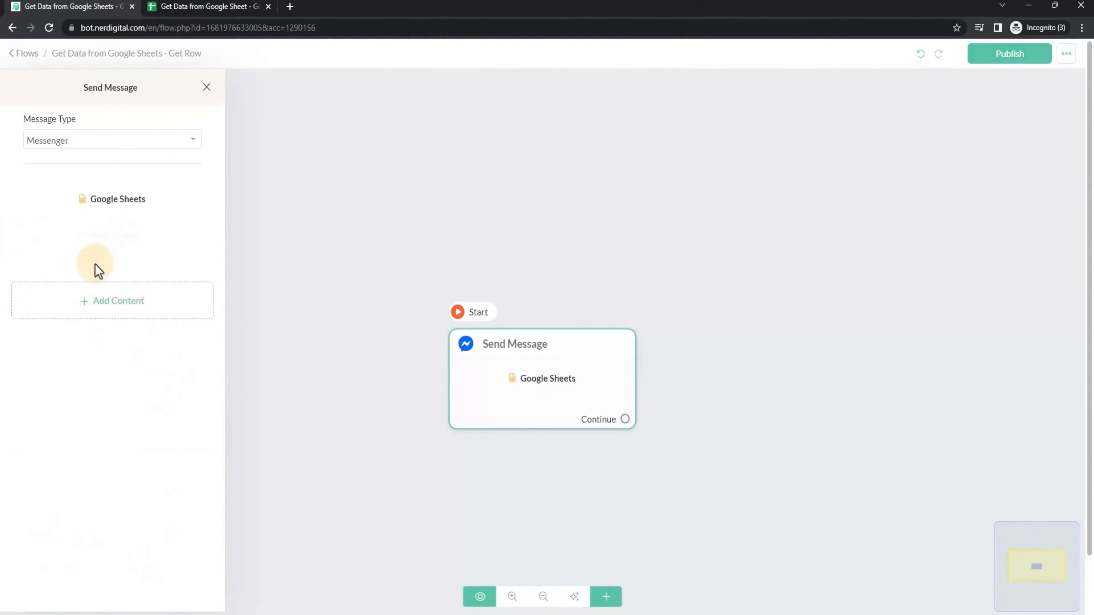
- Configure the Google Sheets action as Get Row from the "Get Data from Google Sheet" spreadsheet, worksheet Sheet1
click(111, 202)
click(406, 132)
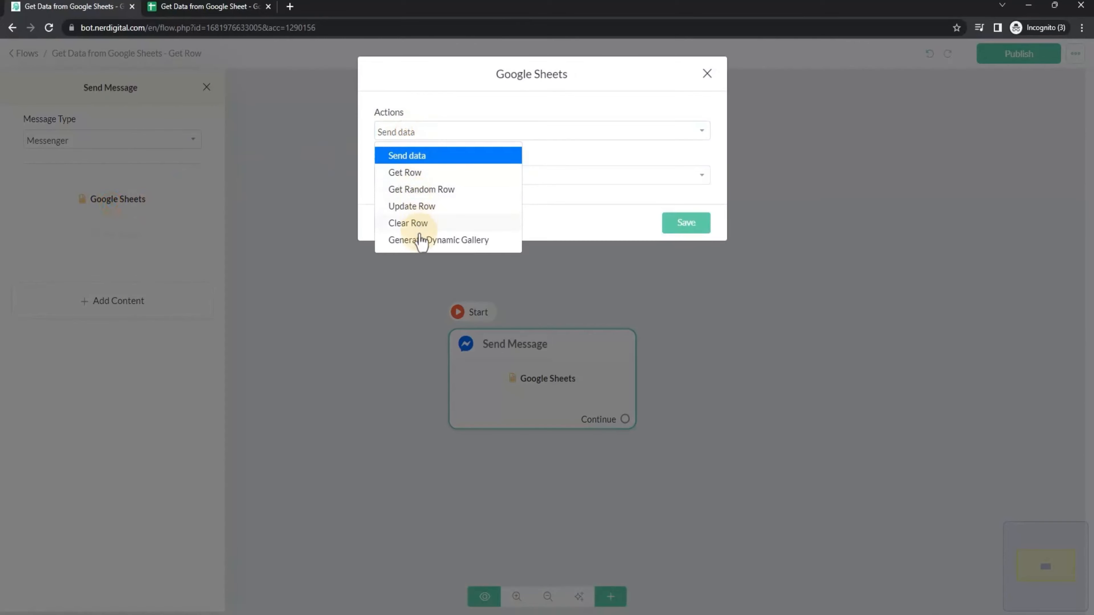
click(416, 173)
click(452, 180)
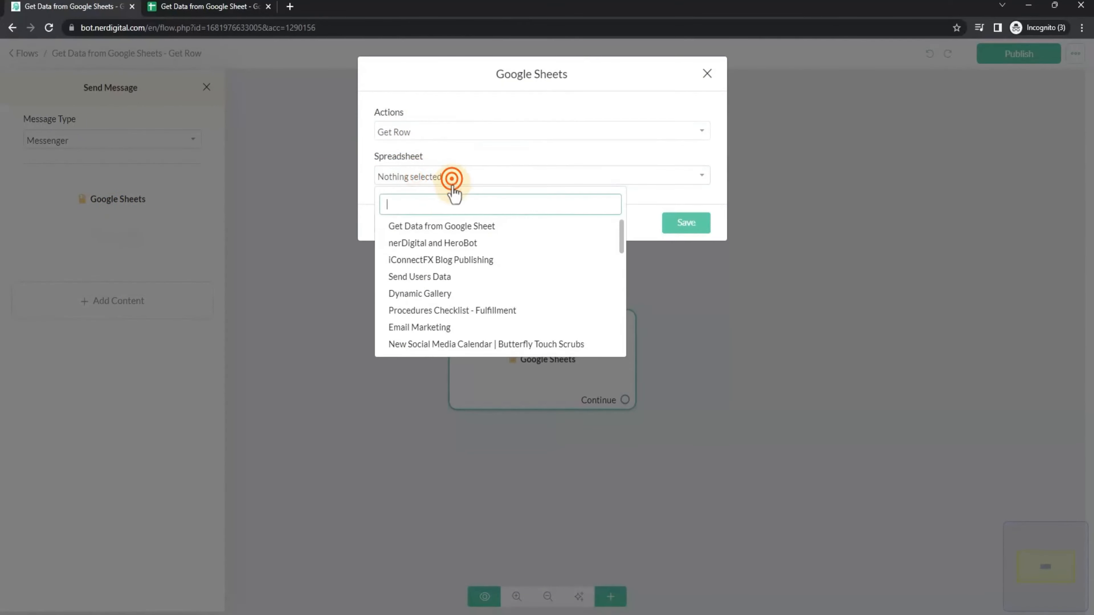
click(453, 228)
click(437, 225)
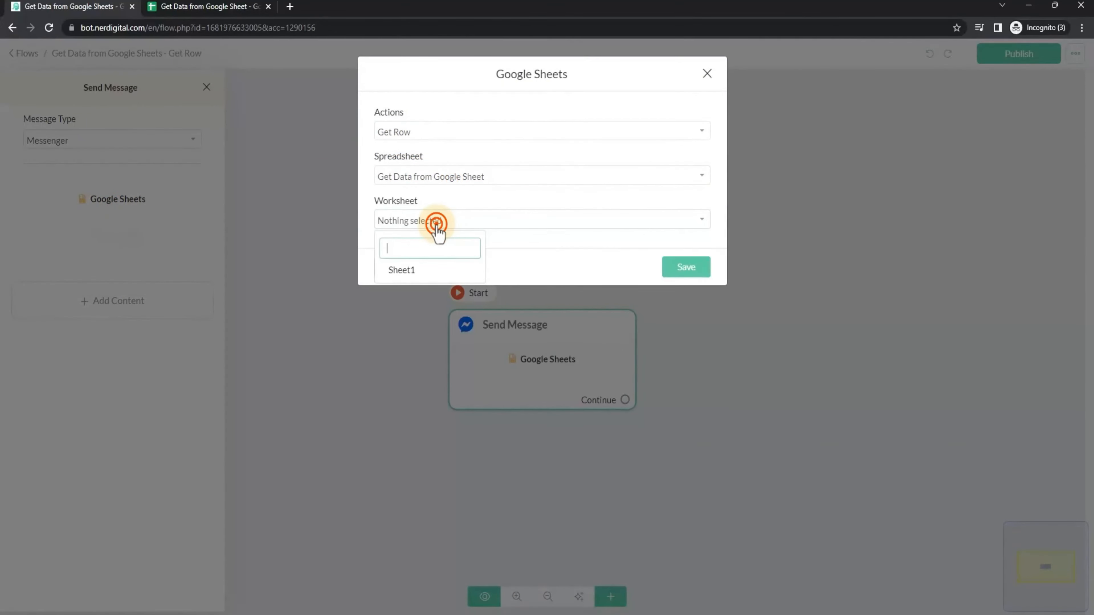
click(409, 270)
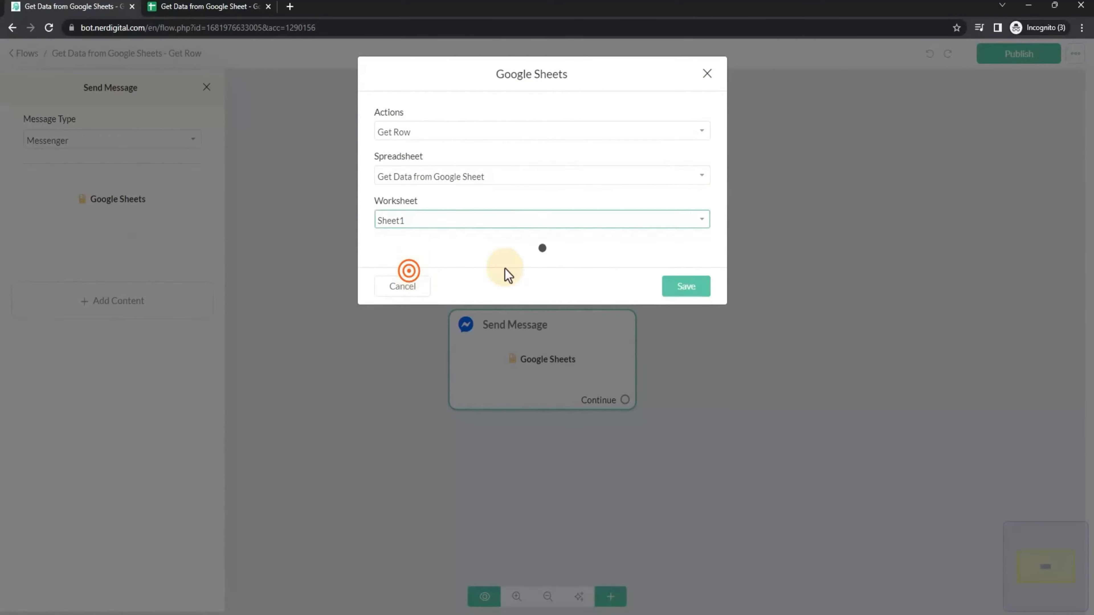
- Set the lookup filter to rows where Name is Articulated Robots
click(575, 276)
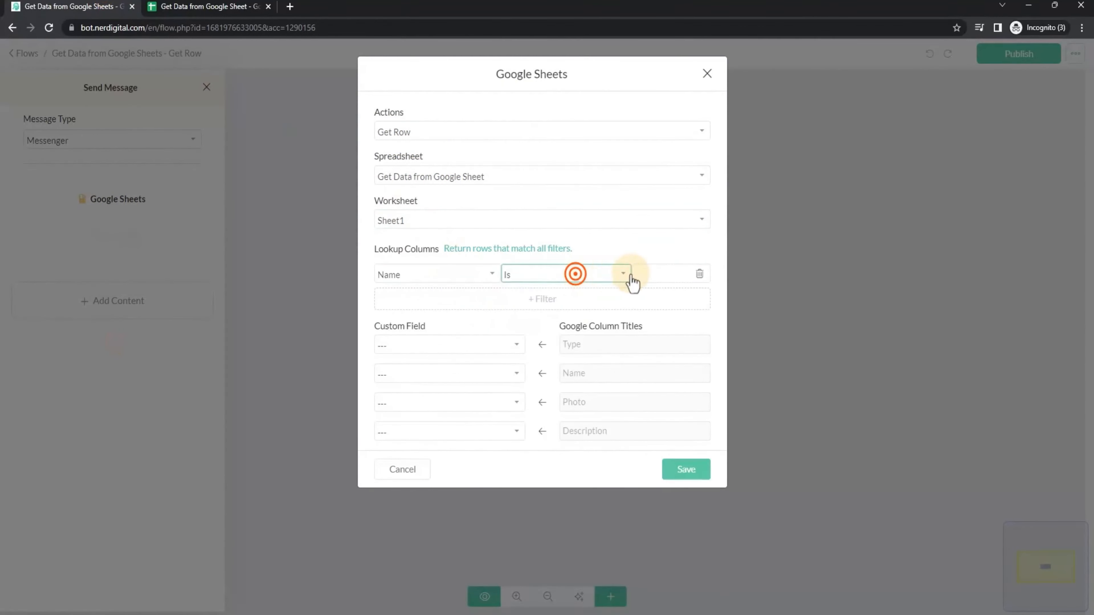
click(661, 272)
click(674, 320)
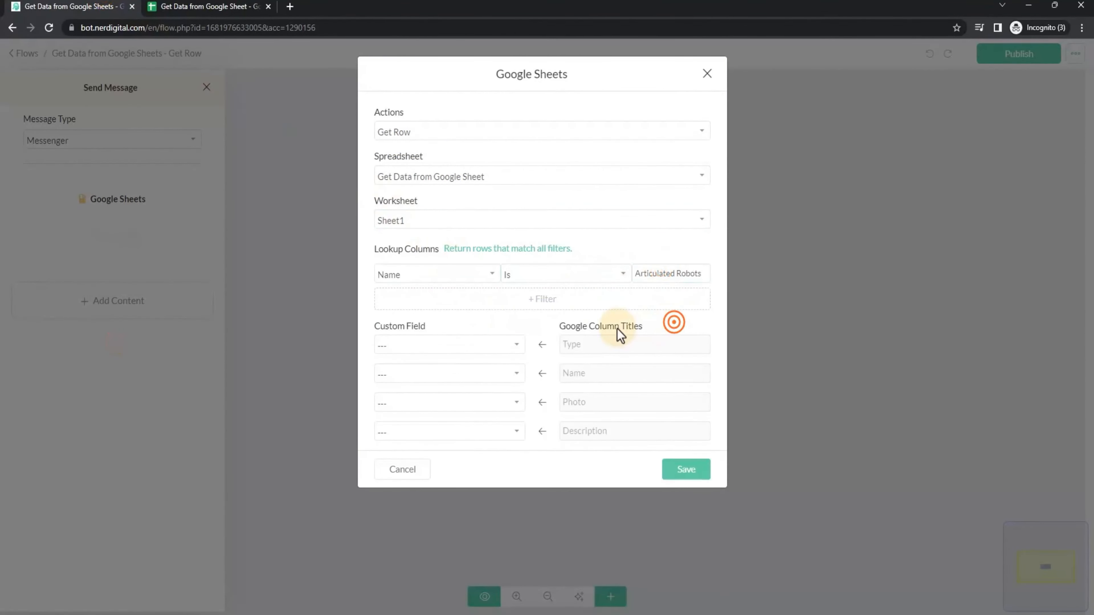
- Map the Type, Name, Photo and Description columns to robot_type, robot_name, robot_photo and robot_description, and save the action
click(483, 352)
click(417, 480)
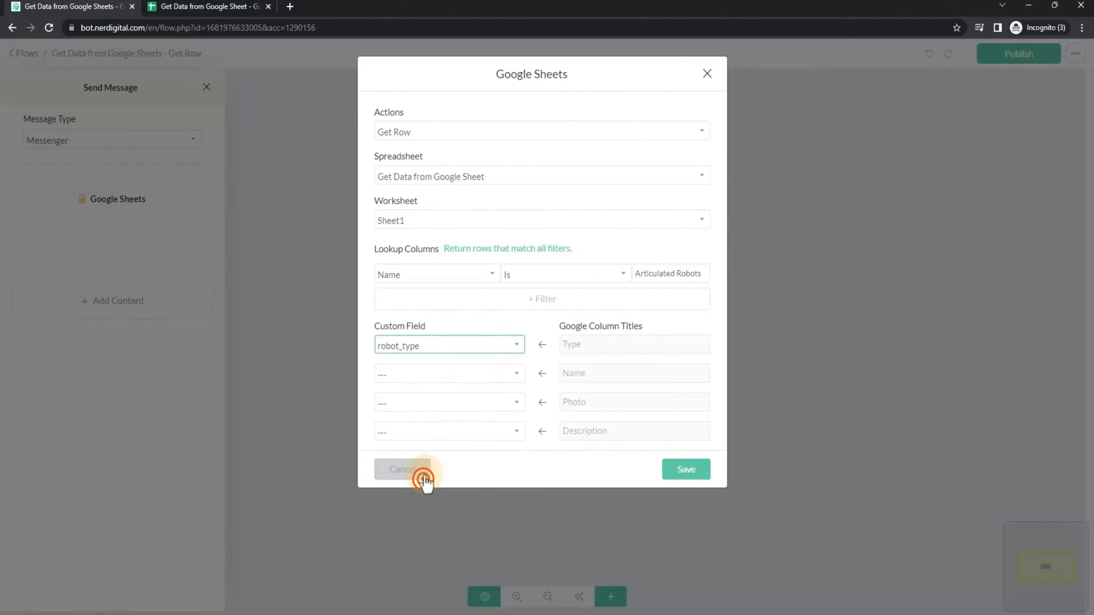
click(444, 374)
click(427, 475)
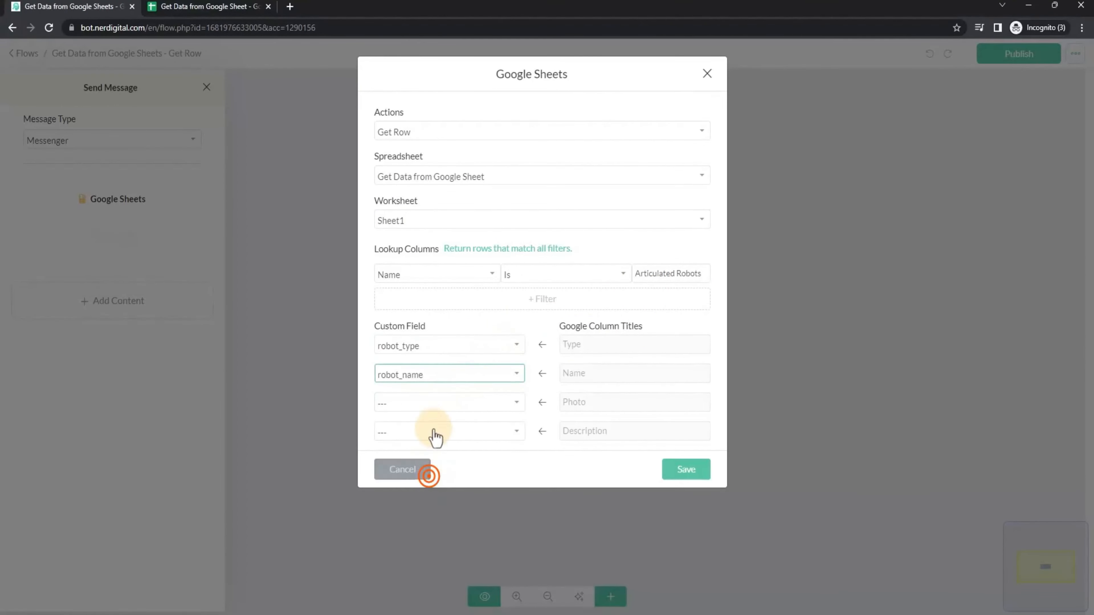
click(443, 400)
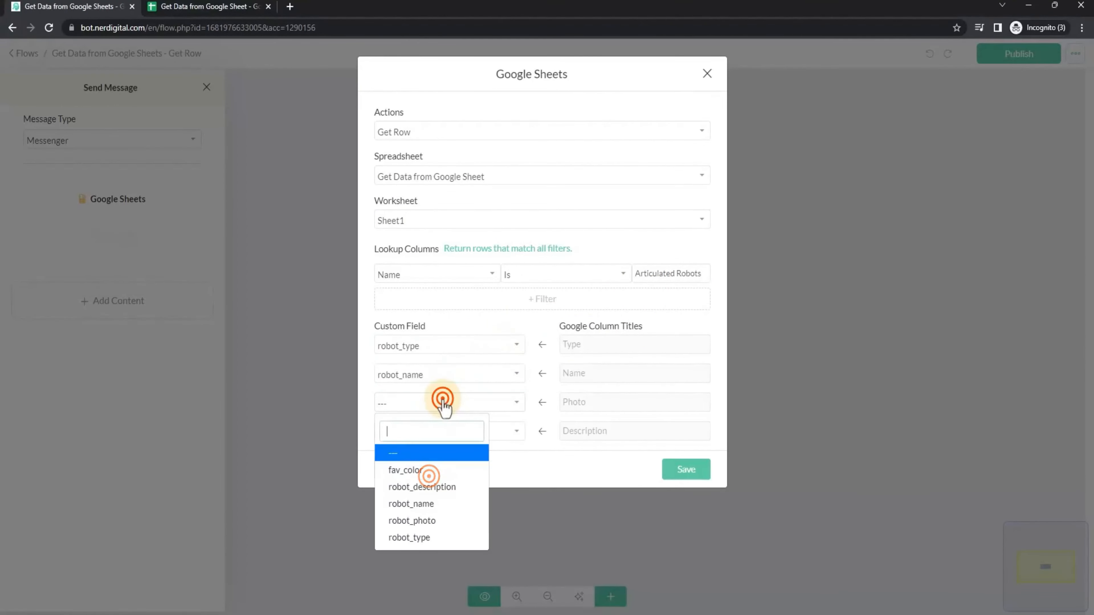
click(428, 519)
click(455, 429)
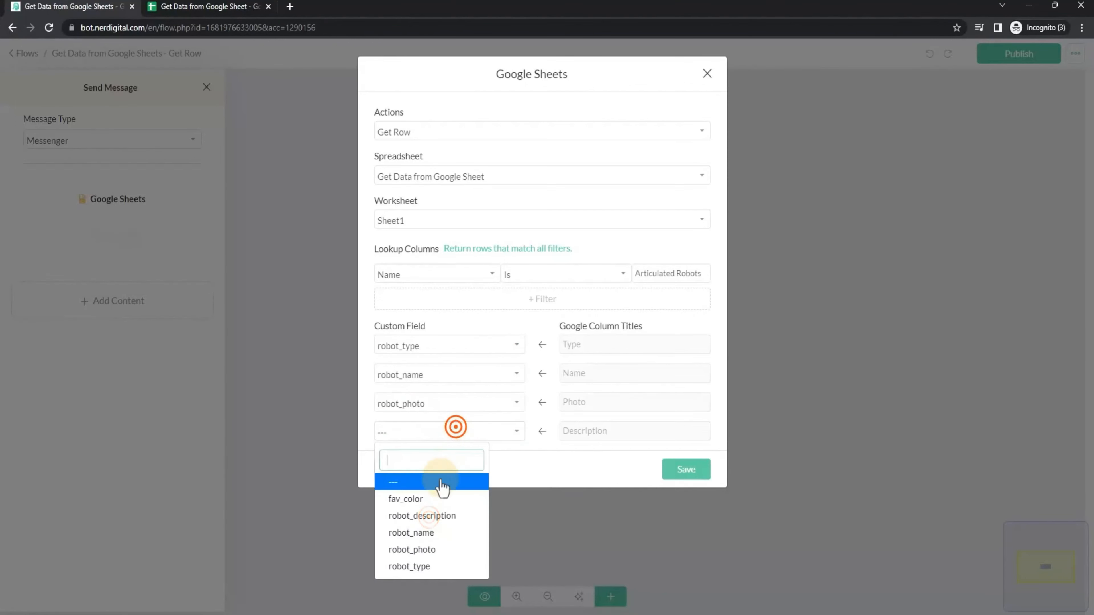
click(436, 513)
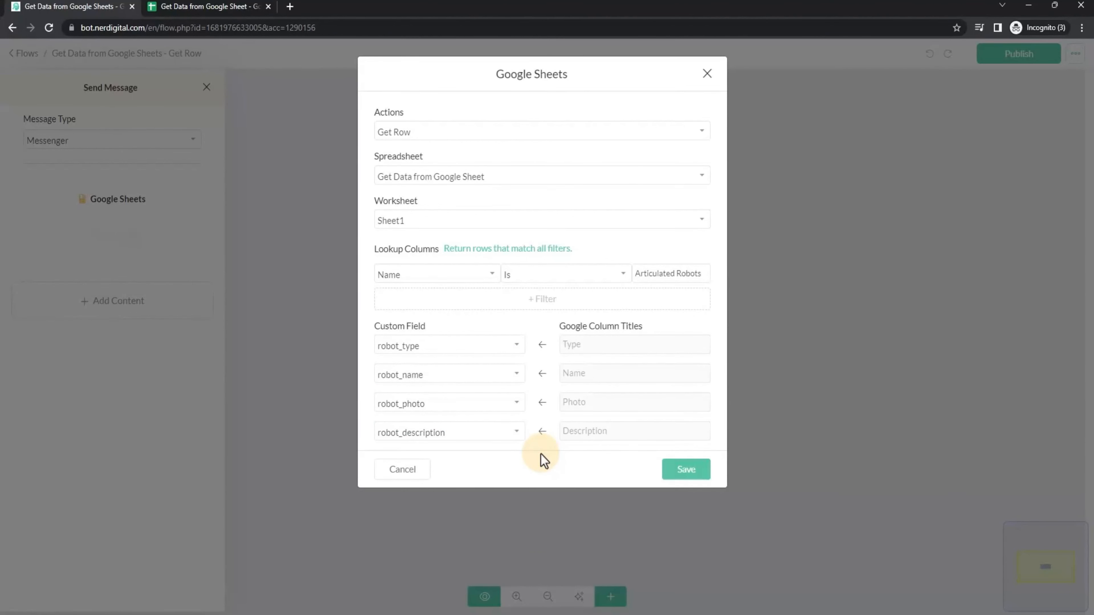
click(540, 453)
click(686, 470)
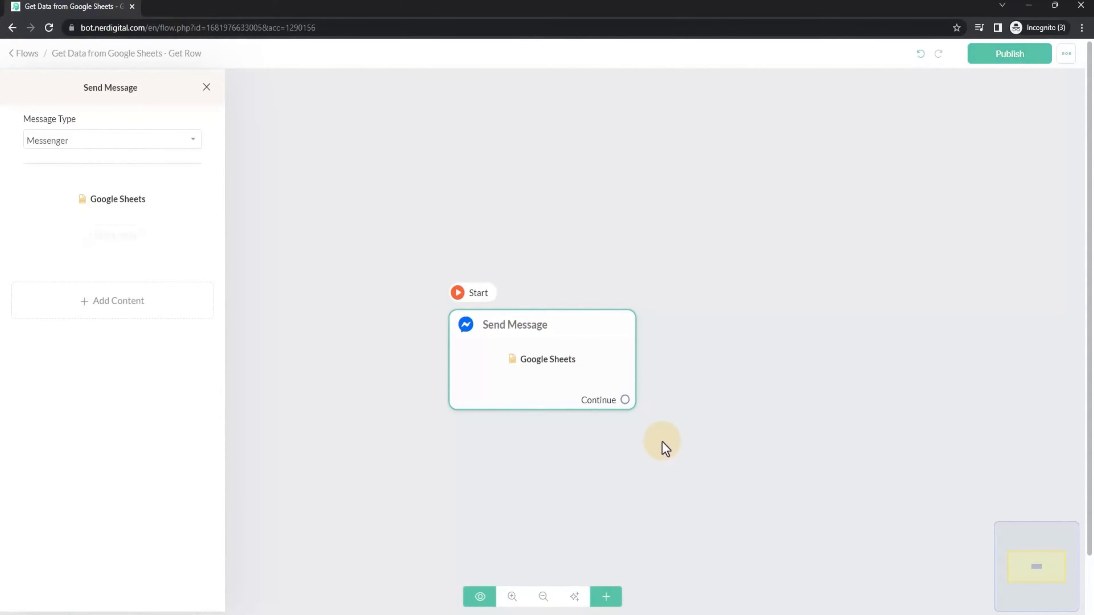
- Connect a second Messenger message block containing "Type: {{robot_type}}" and the line labels "Name:", "Photo:" and "Description:"
click(625, 399)
drag(625, 399, 704, 337)
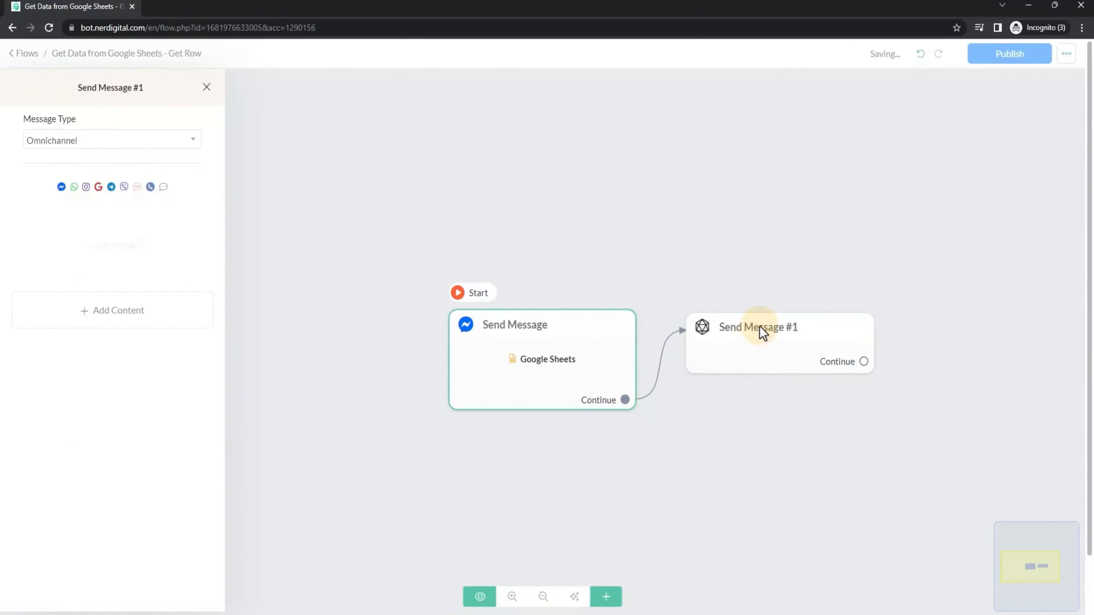
click(151, 202)
text(Type:)
key(Return)
click(132, 210)
text(Name:)
key(Return)
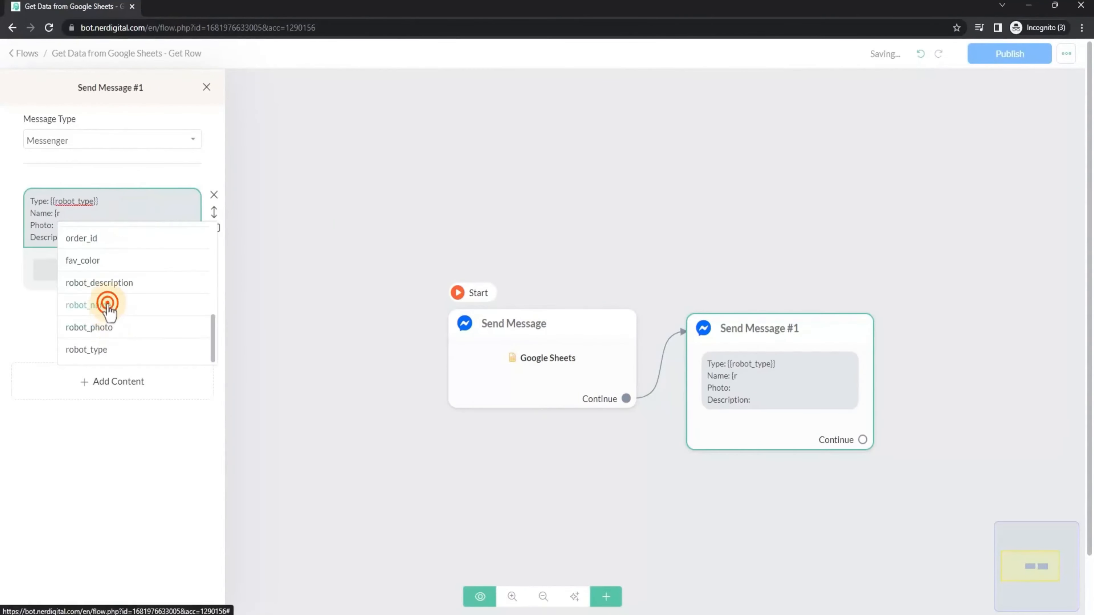
- Insert the robot_name, robot_photo and robot_description custom fields after their matching labels in the message text
click(106, 300)
click(99, 225)
text({ro)
click(98, 315)
click(92, 238)
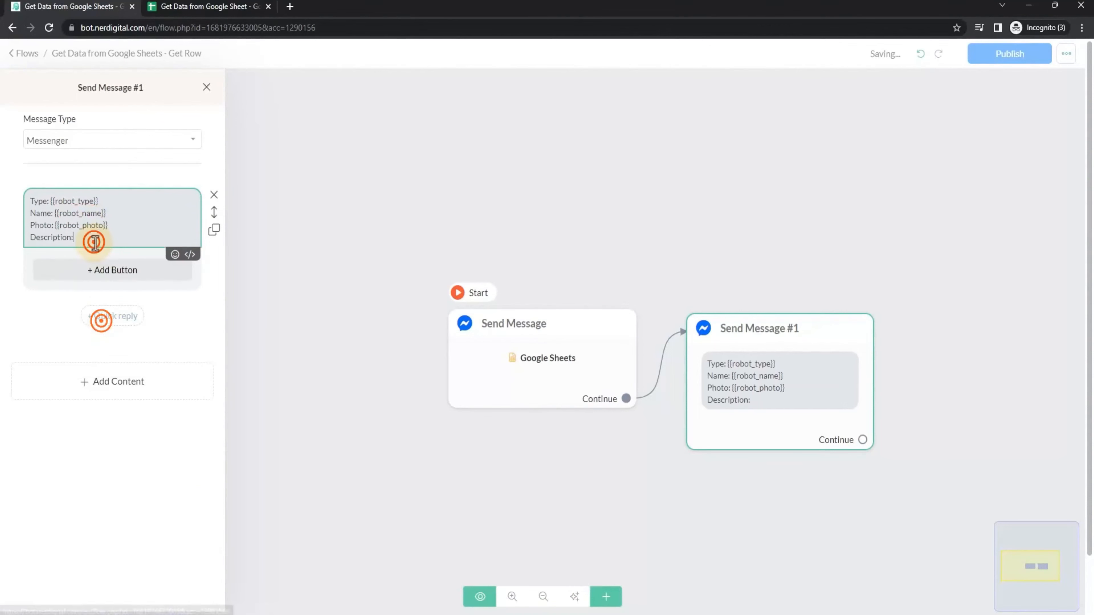
text({r)
click(130, 287)
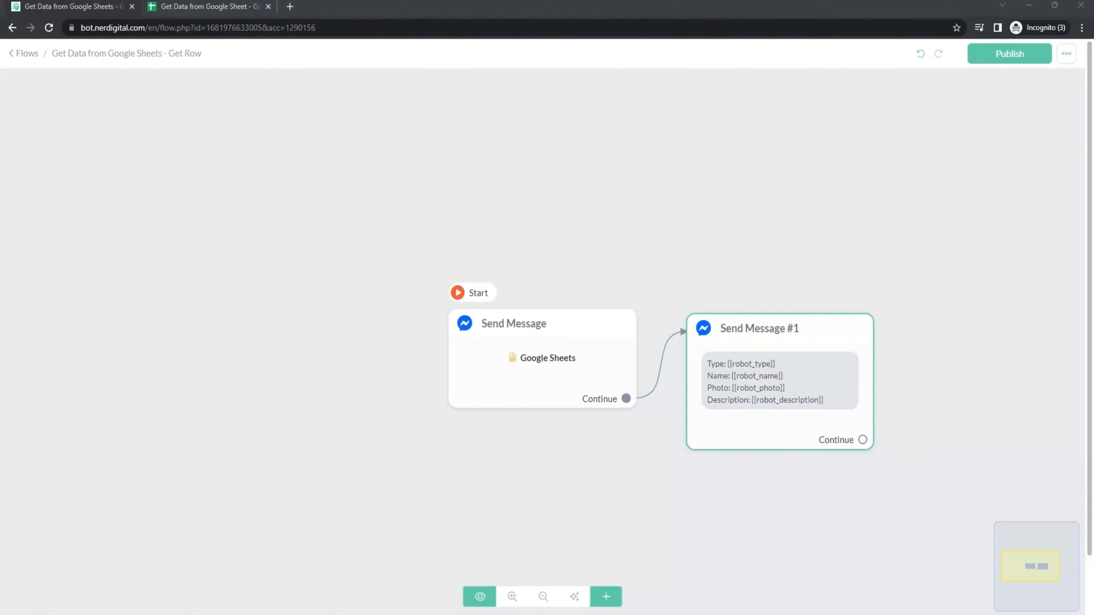
- Switch to the NerDigital Chatbots Facebook page and examine the robot details in the bot's chat reply
click(616, 232)
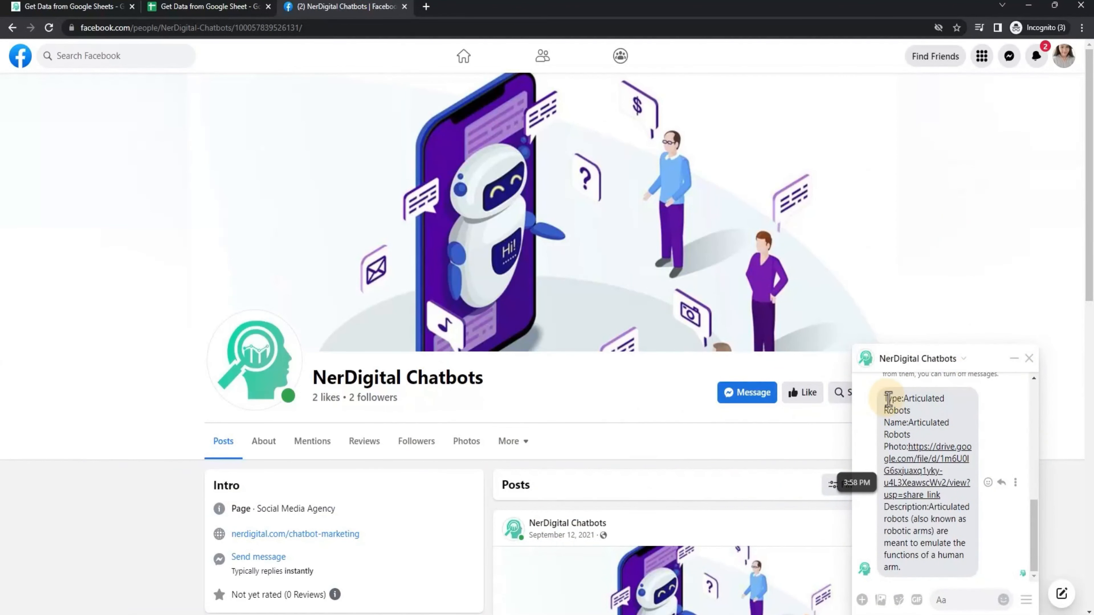
drag(887, 398, 923, 402)
click(923, 403)
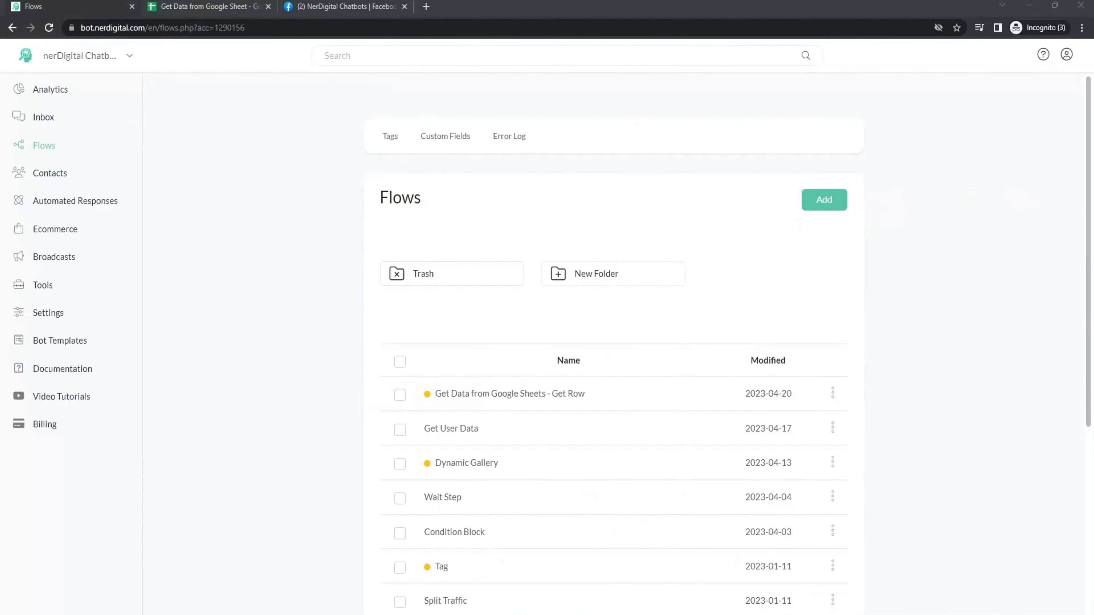
- Create another flow named "Get Data from Google Sheets - Get Random Row"
click(810, 209)
click(464, 111)
text(Get Data from Google Sh)
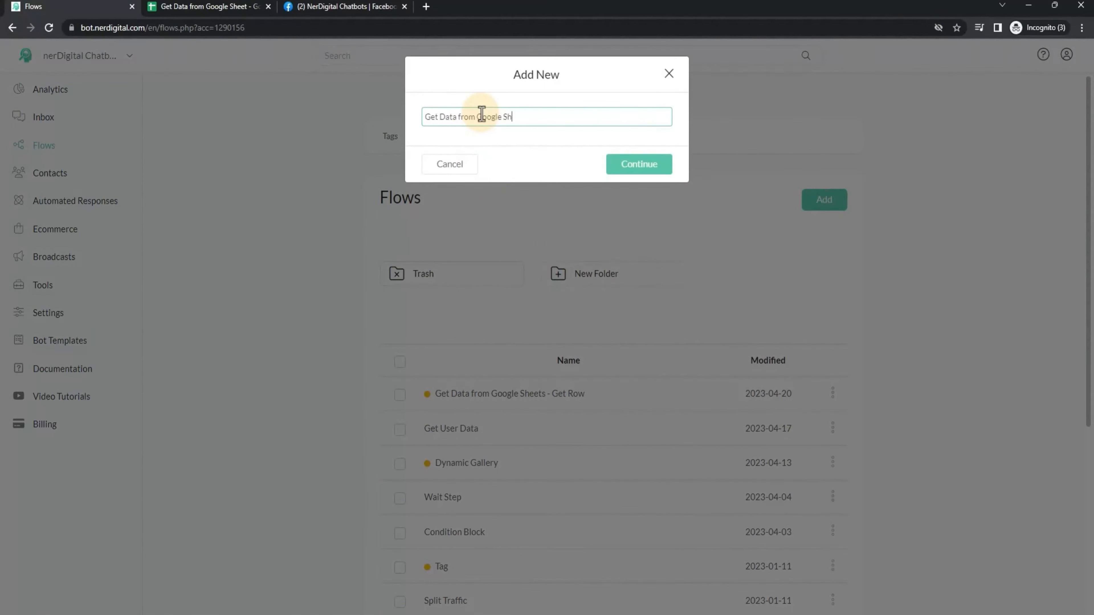
text(eets - Get Random Row)
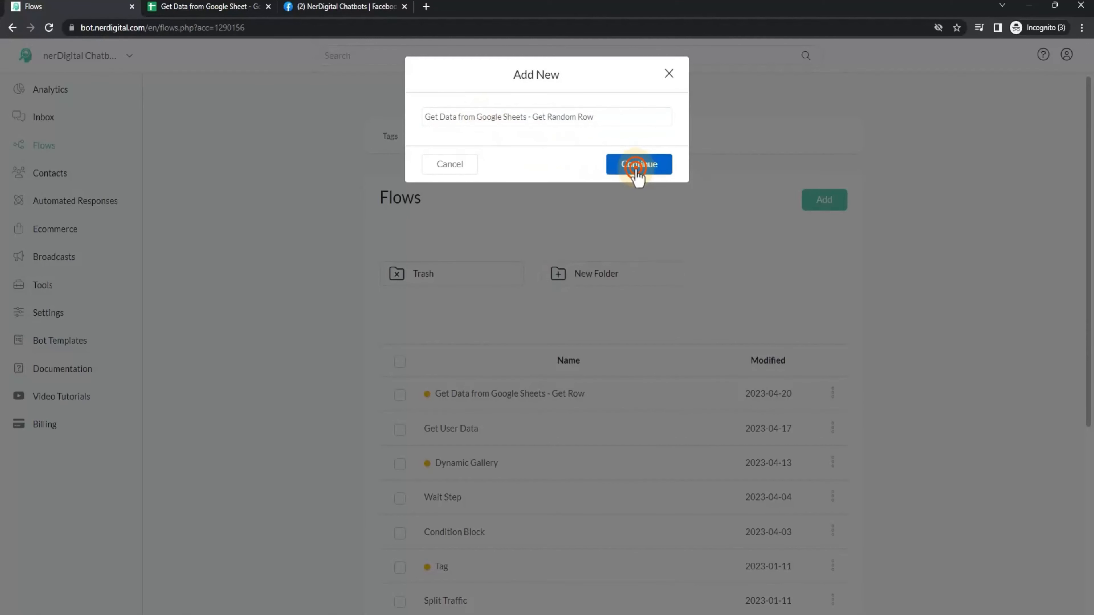
click(635, 168)
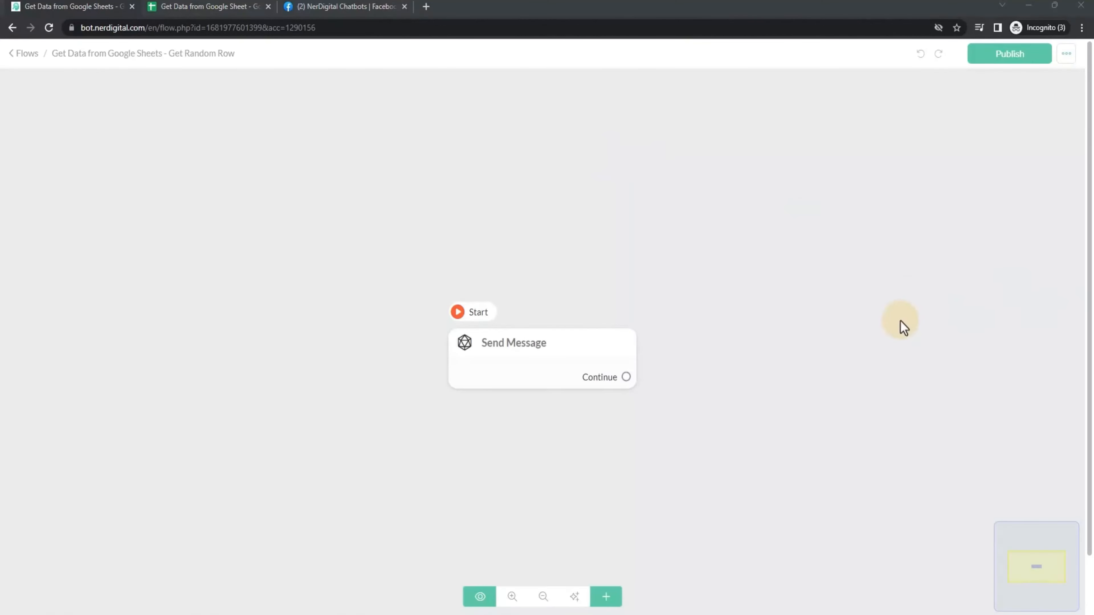
- Set the starting message block's type to Messenger and add a Google Sheets action to it
click(566, 353)
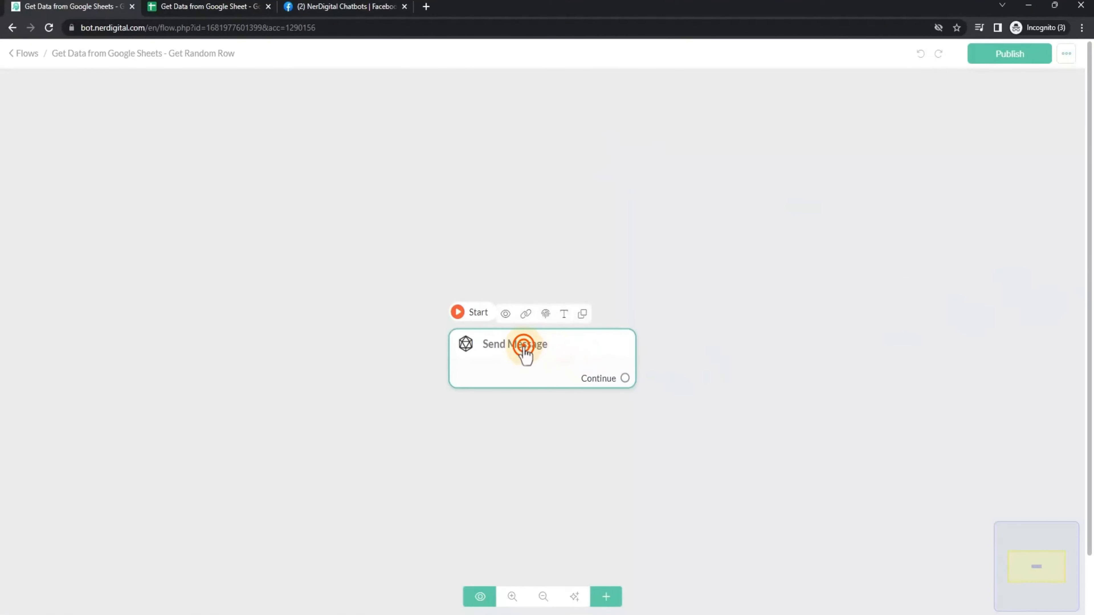
click(119, 139)
click(108, 189)
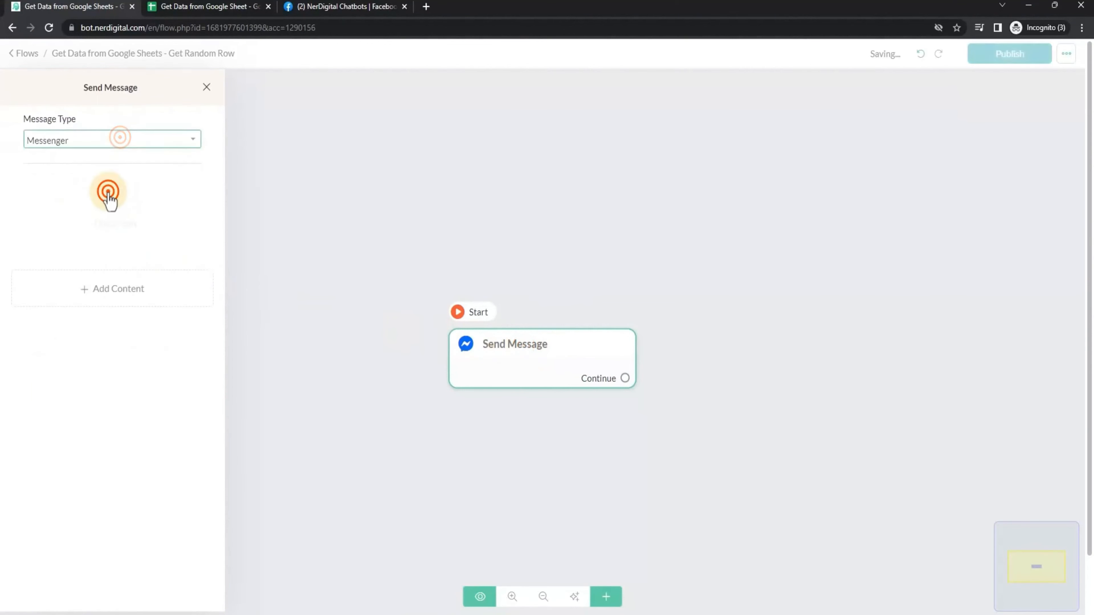
click(119, 290)
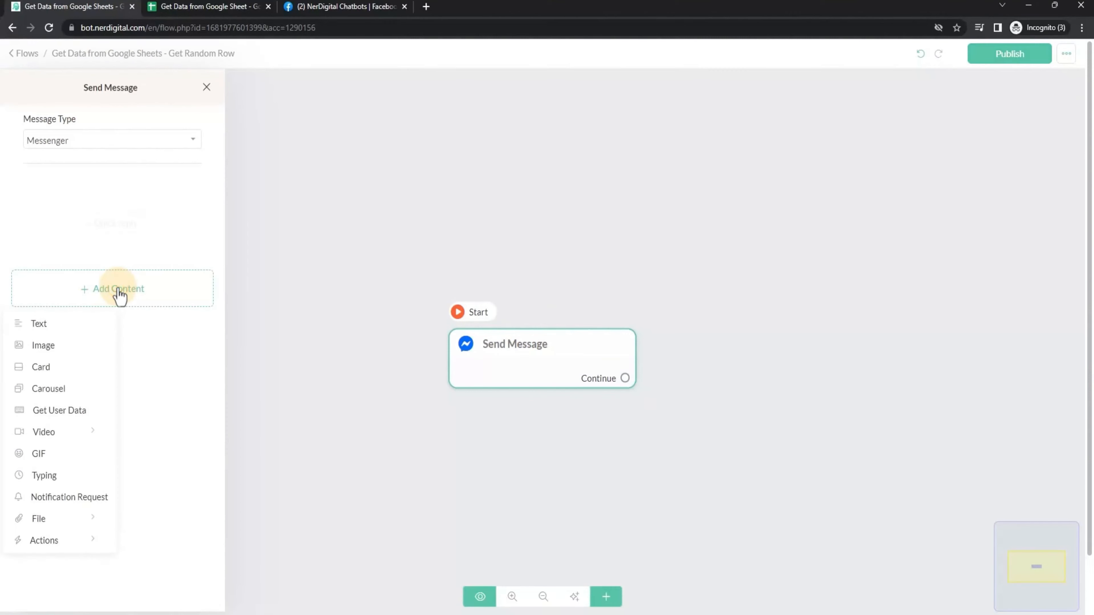
click(46, 540)
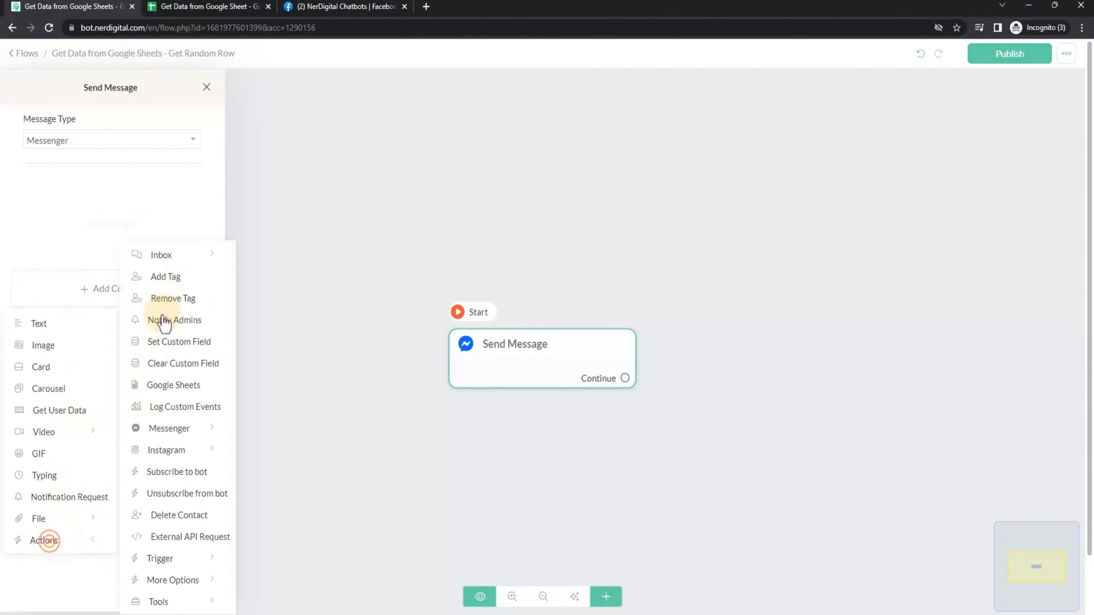
click(170, 384)
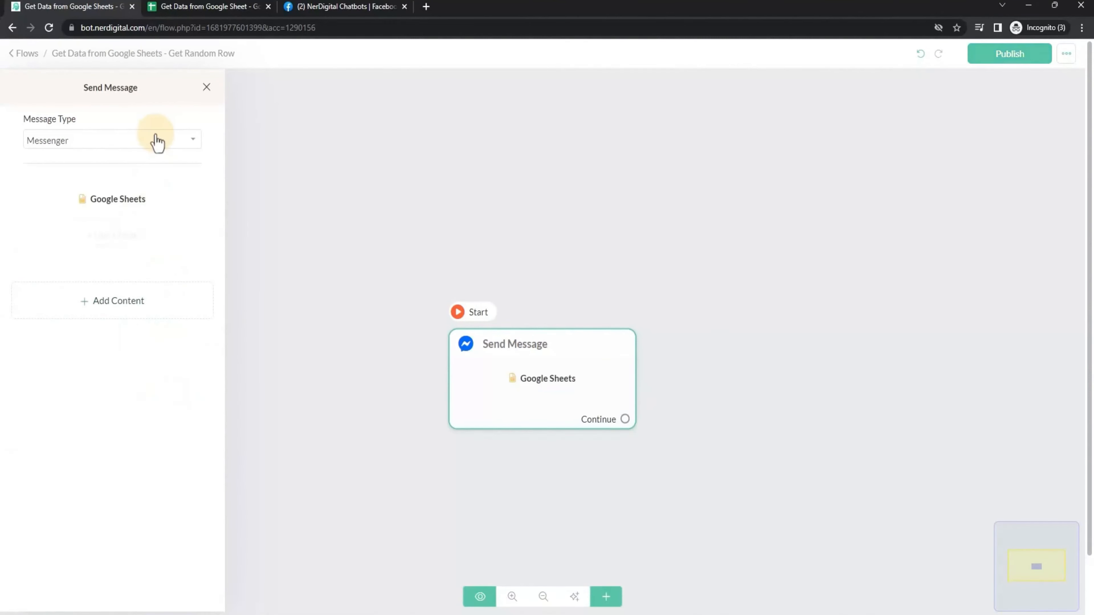
- Configure the Google Sheets action as Get Random Row on the spreadsheet "Get Data from Google Sheet", worksheet Sheet1
click(122, 199)
click(434, 135)
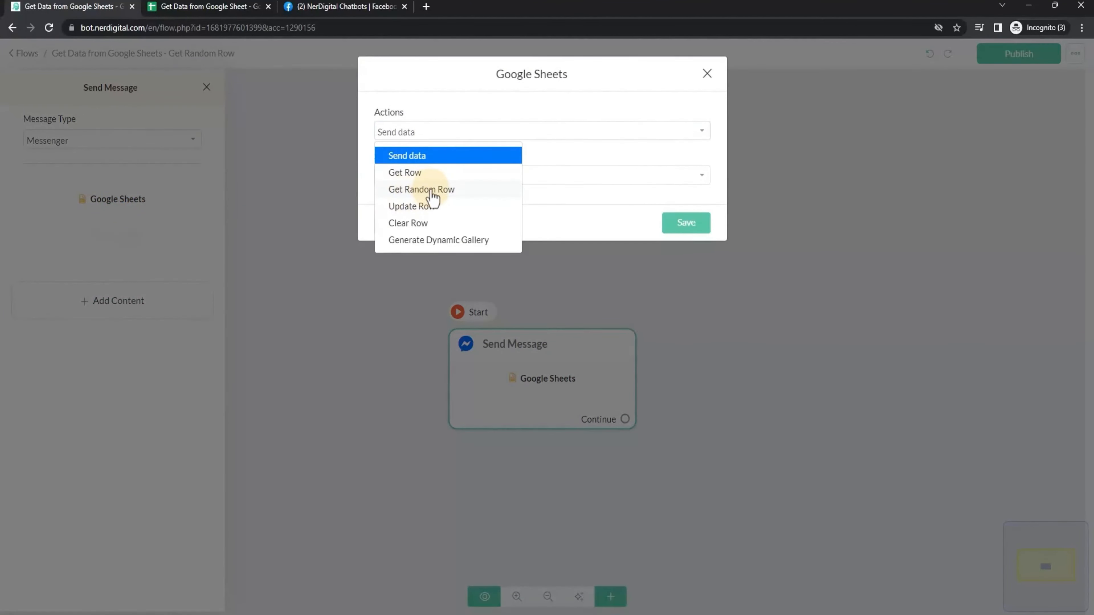
click(431, 190)
click(434, 177)
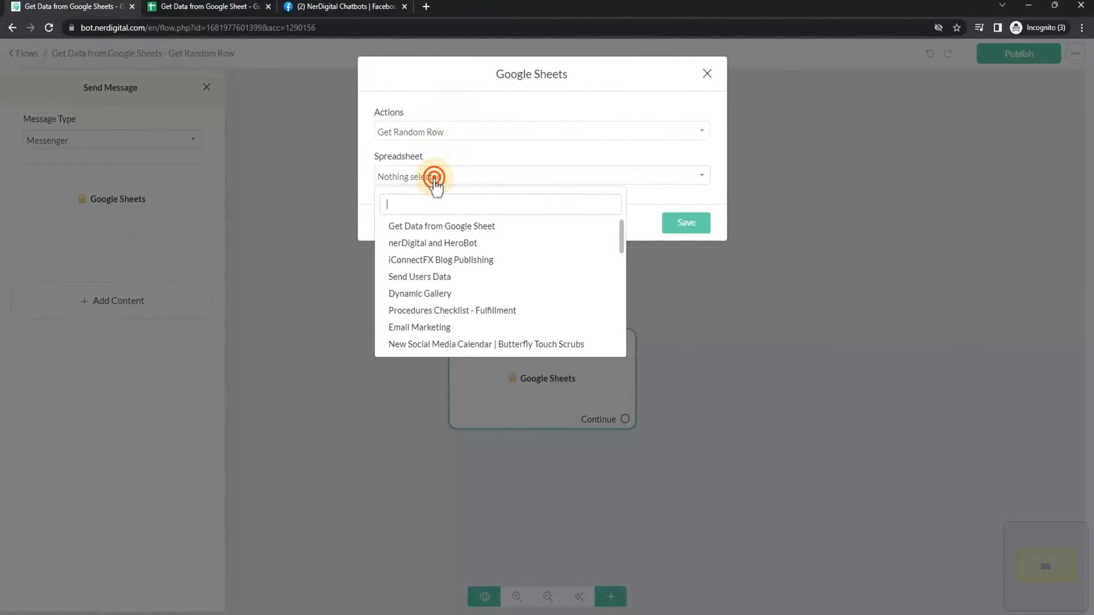
click(435, 226)
click(428, 218)
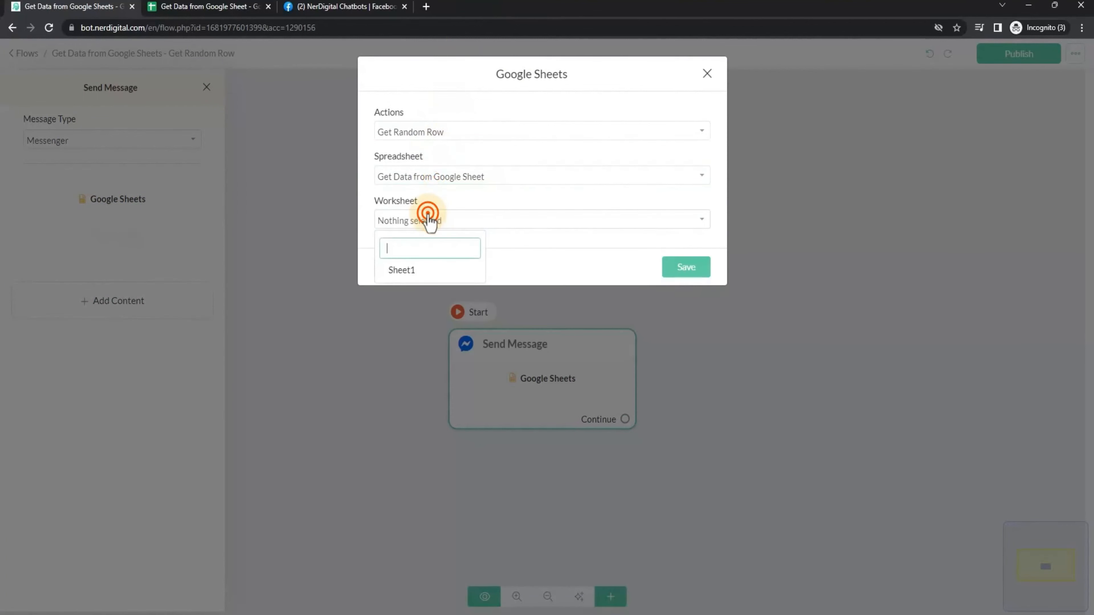
click(402, 270)
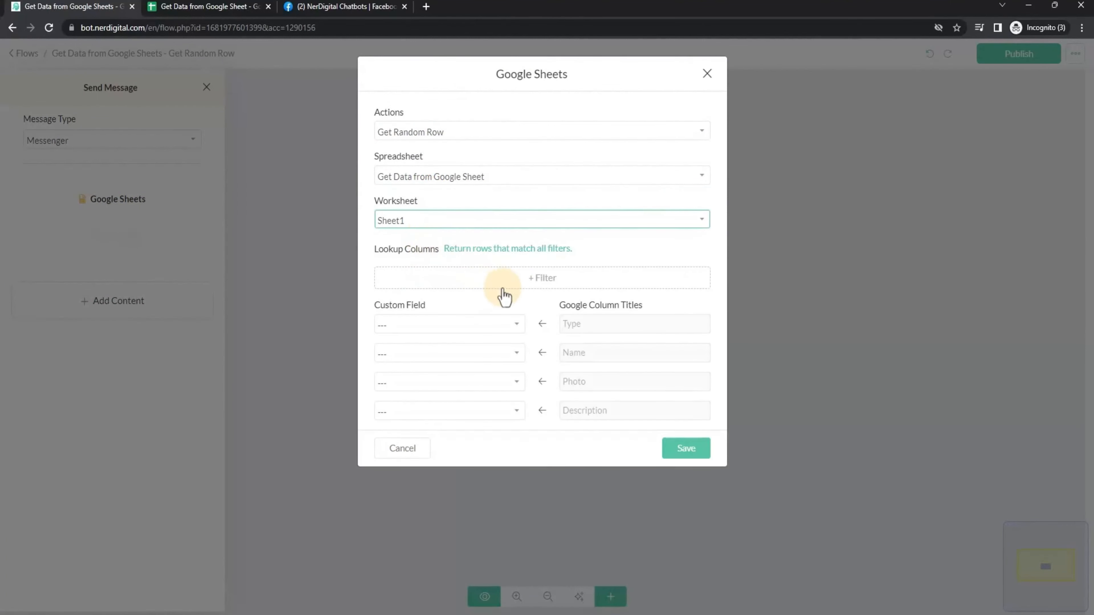
- Check the Type column in the spreadsheet and add a lookup filter where Type Is "Robot"
click(501, 284)
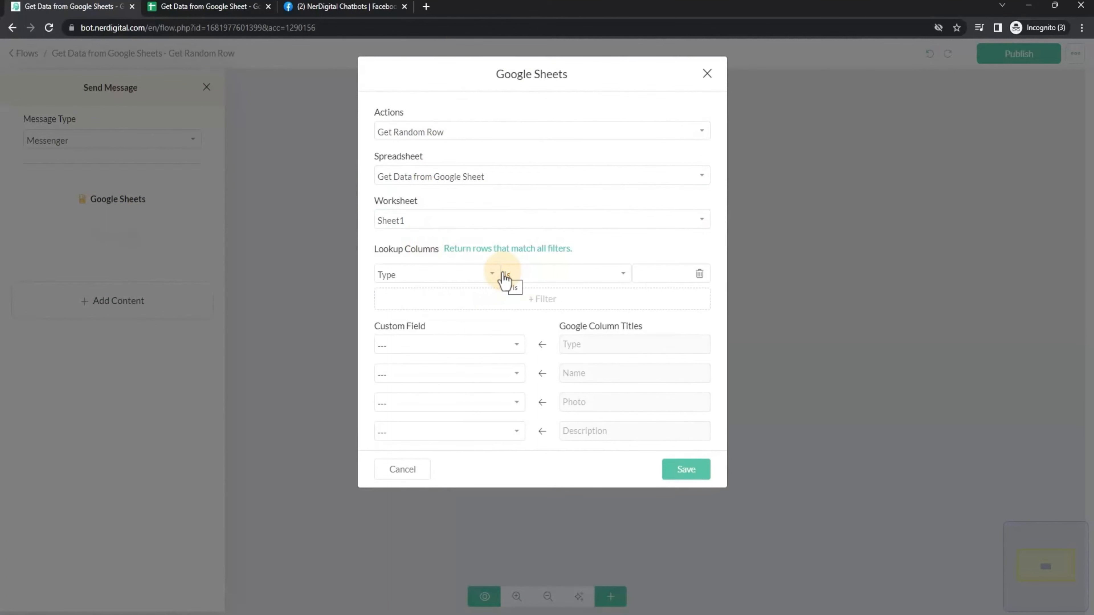
click(616, 254)
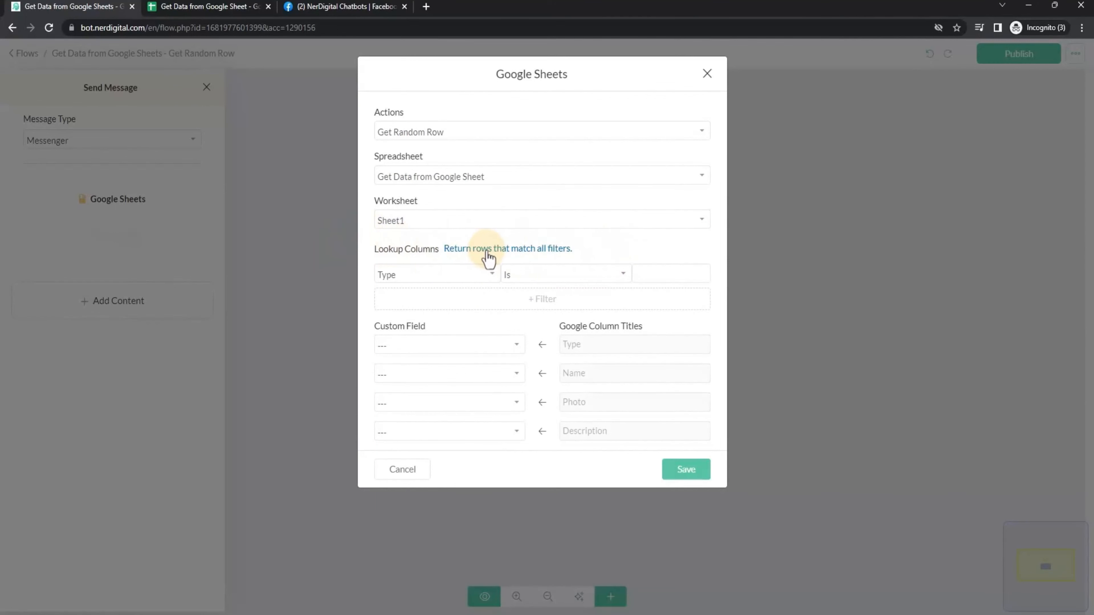
click(630, 243)
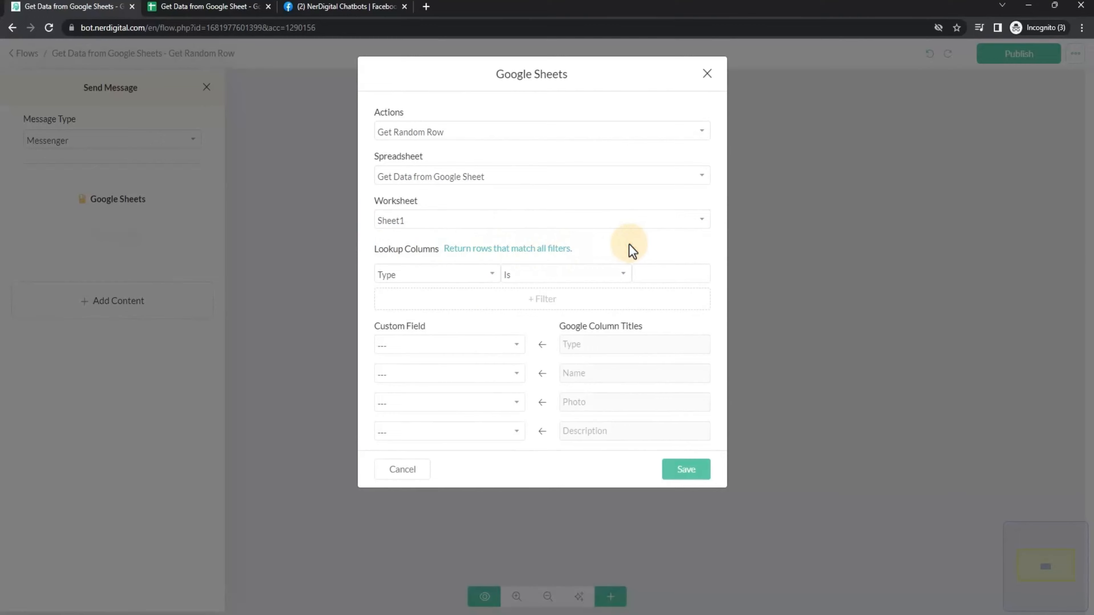
click(125, 390)
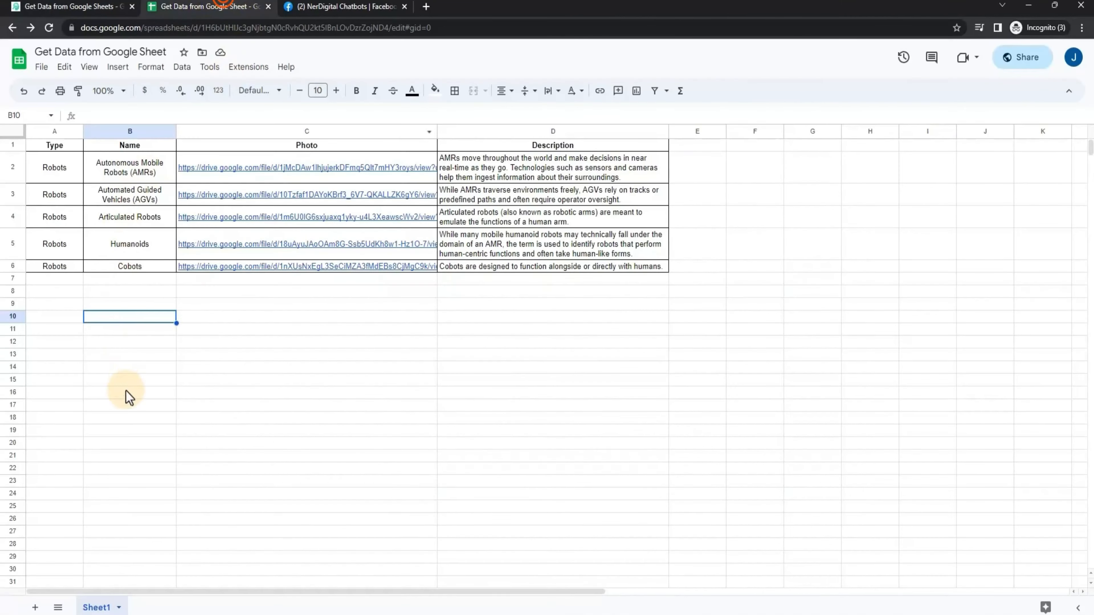
drag(58, 160, 64, 258)
click(98, 307)
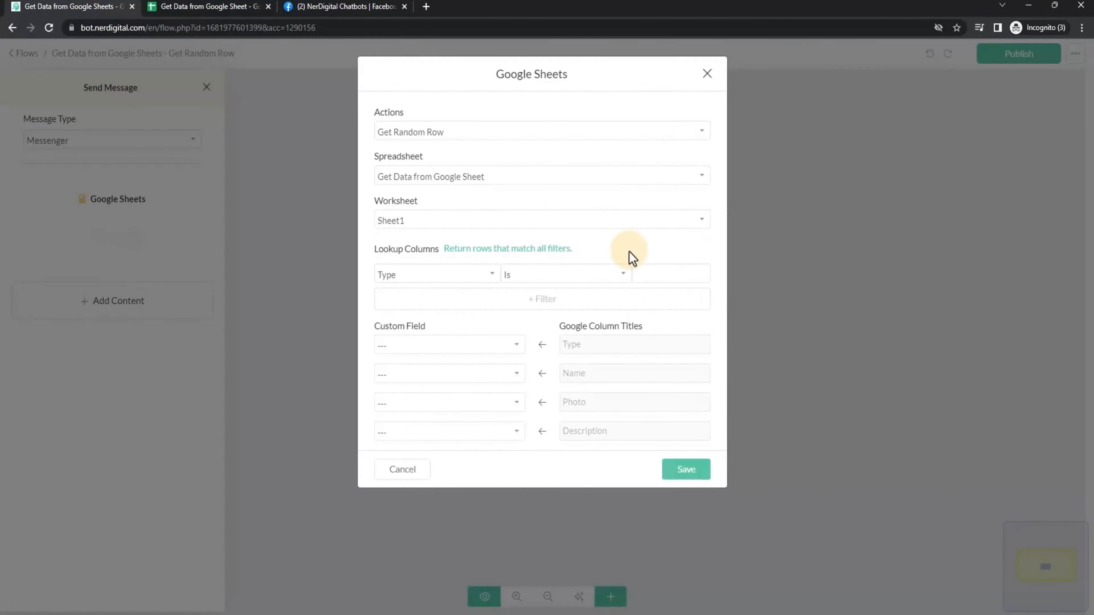
click(676, 277)
text(Robot)
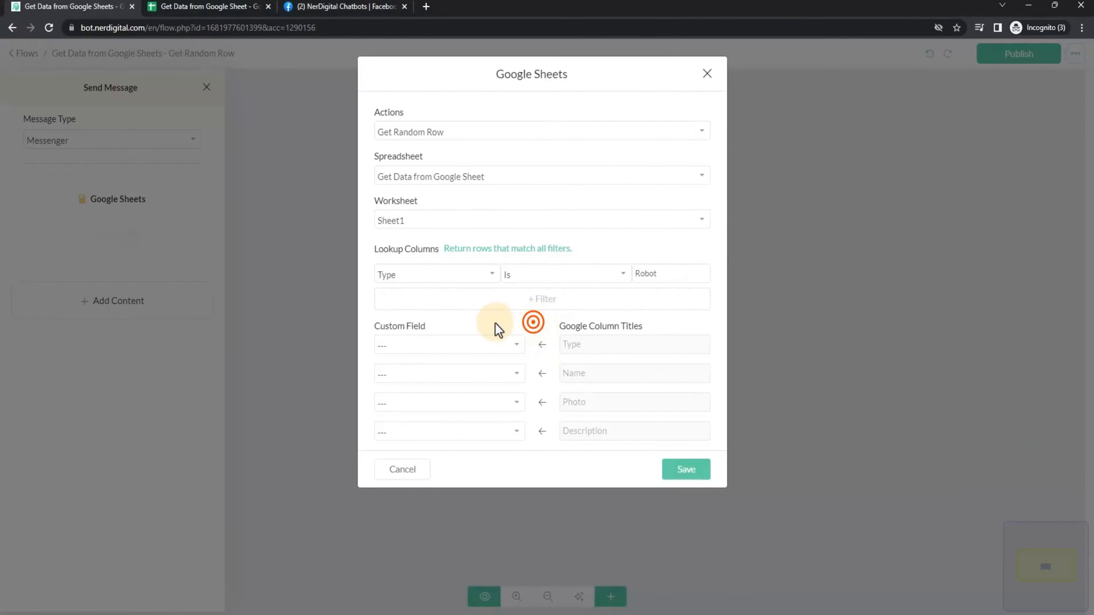
- Map the Type column to the robot_type custom field and the Name column to robot_name
click(457, 346)
scroll(445, 461, down, 5)
scroll(449, 467, down, 5)
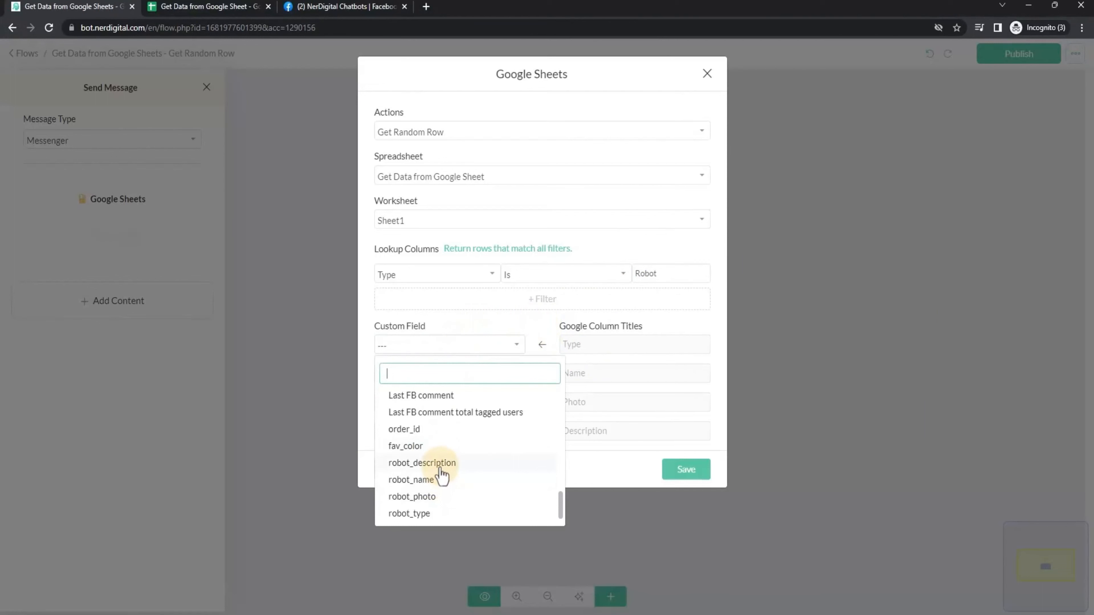
click(433, 513)
click(457, 372)
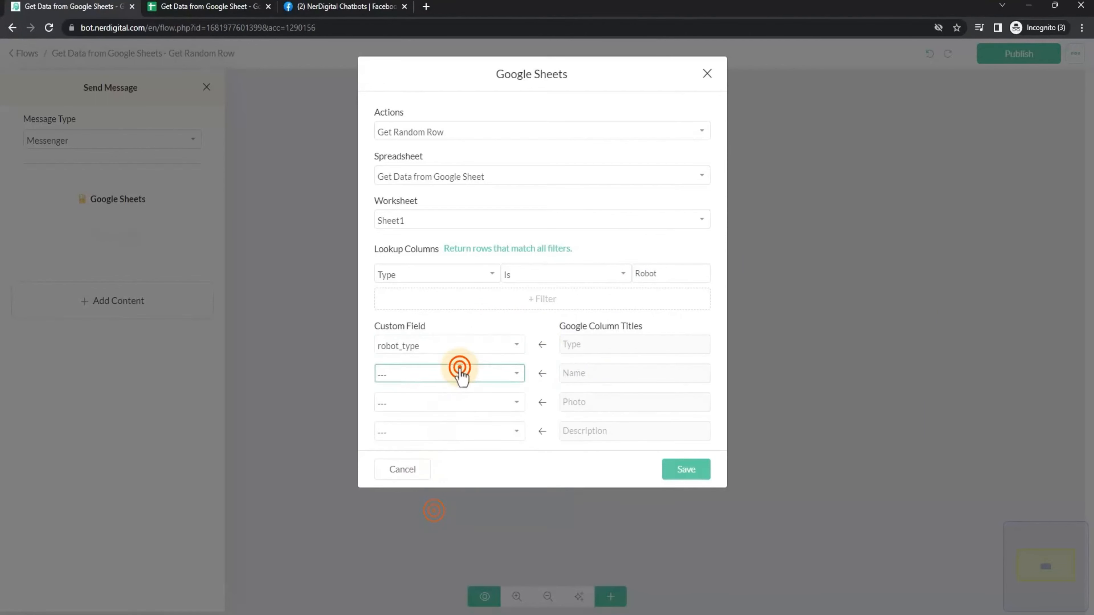
scroll(436, 509, down, 10)
click(433, 508)
- Map the Photo column to robot_photo and the Description column to robot_description, and save the Google Sheets action
click(446, 397)
scroll(435, 543, down, 10)
click(435, 556)
click(456, 423)
scroll(434, 552, down, 10)
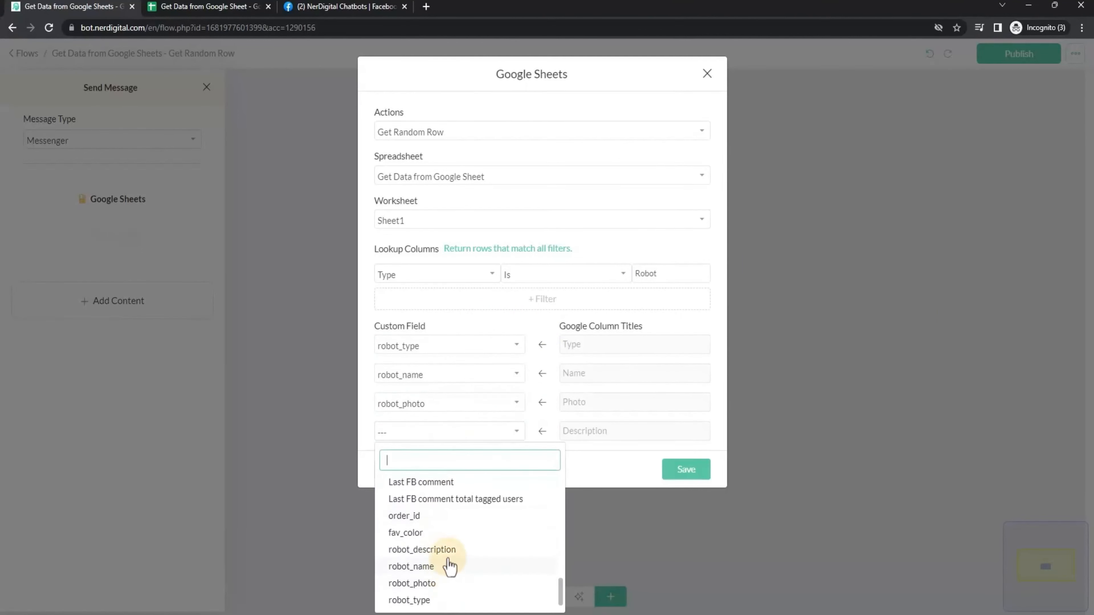
click(450, 545)
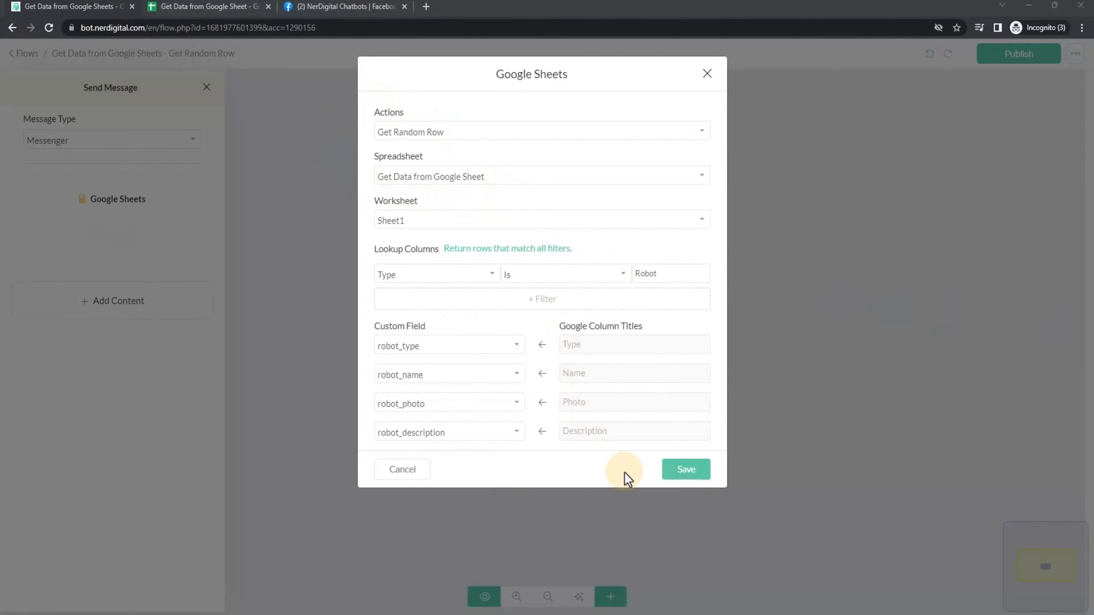
click(685, 469)
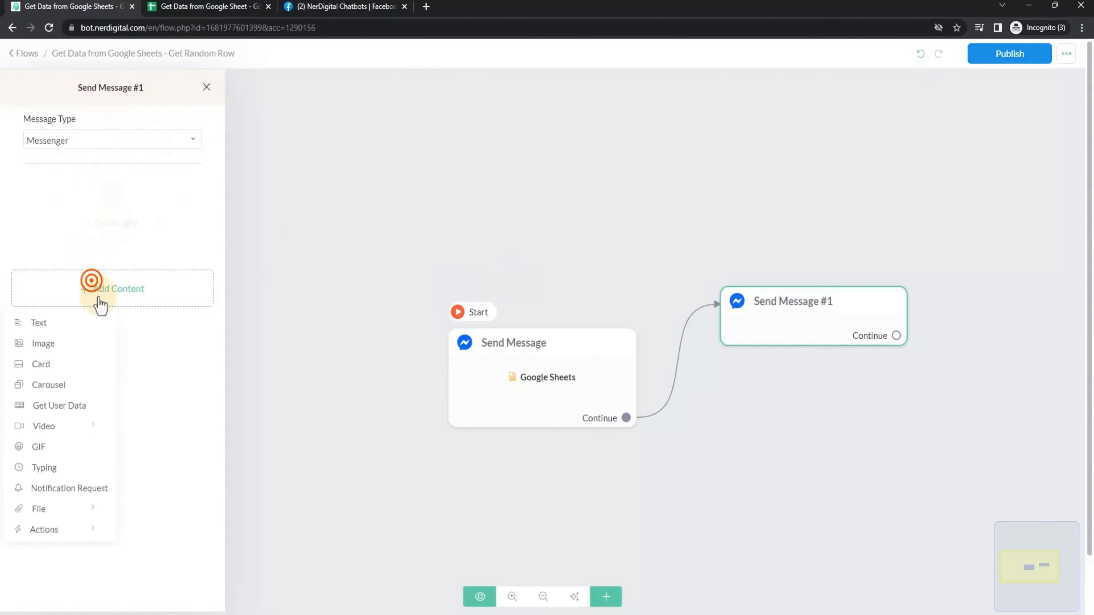
- Add text to the Send Message #1 block with the line labels "Type:", "Name:", "Photo:" and "Description:"
click(36, 320)
text(Type:)
key(Return)
text(Name:)
key(Return)
text(Photo:)
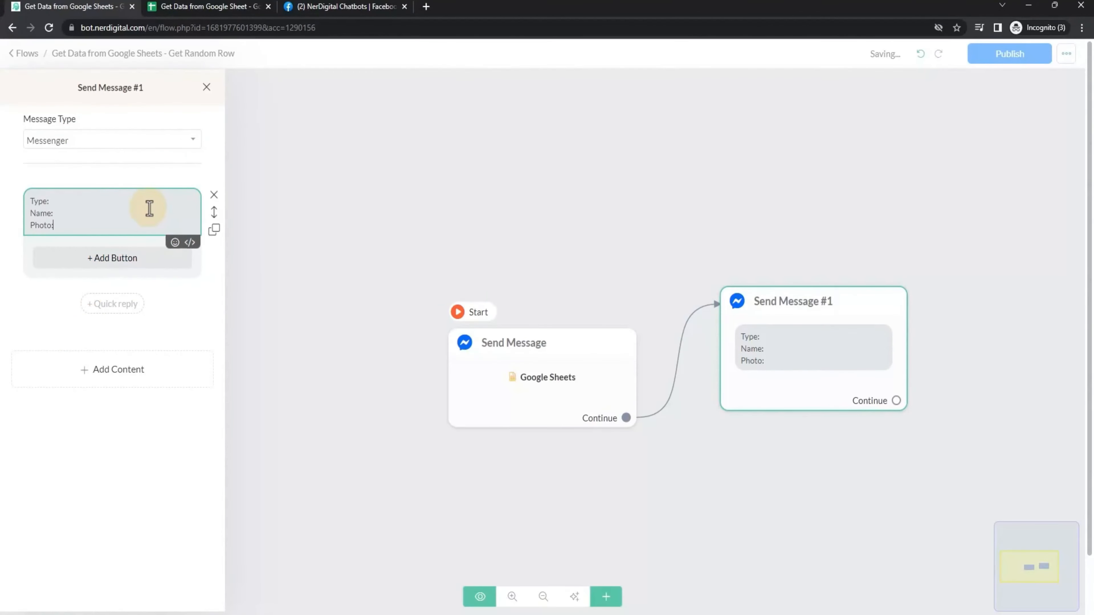
key(Return)
text(Des{{)
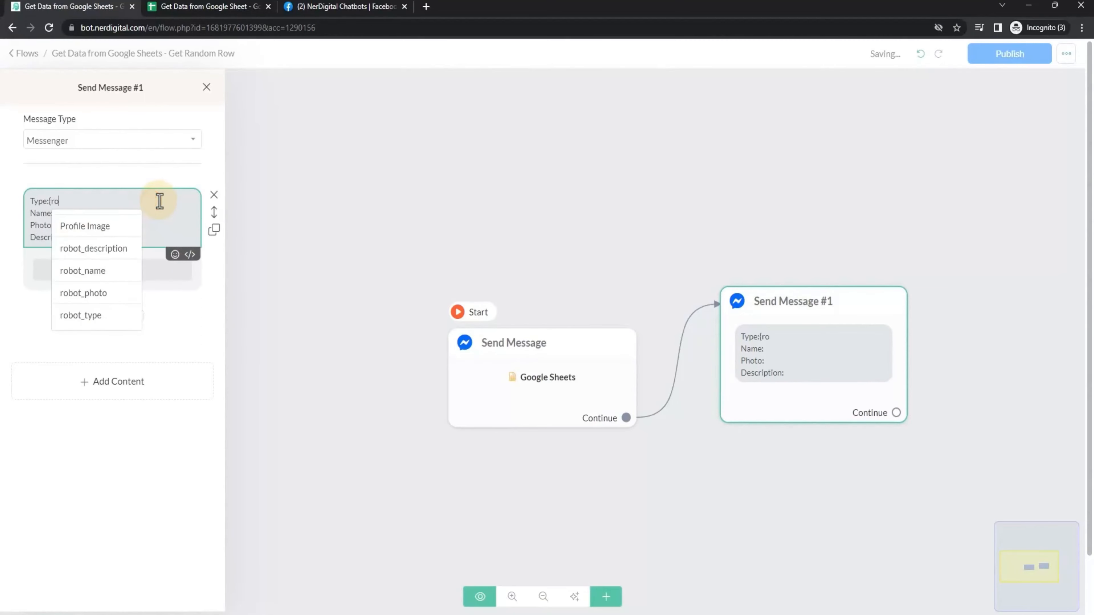
- Insert the robot_type, robot_name and robot_photo custom fields after their matching labels in the message text
click(96, 315)
scroll(147, 306, down, 10)
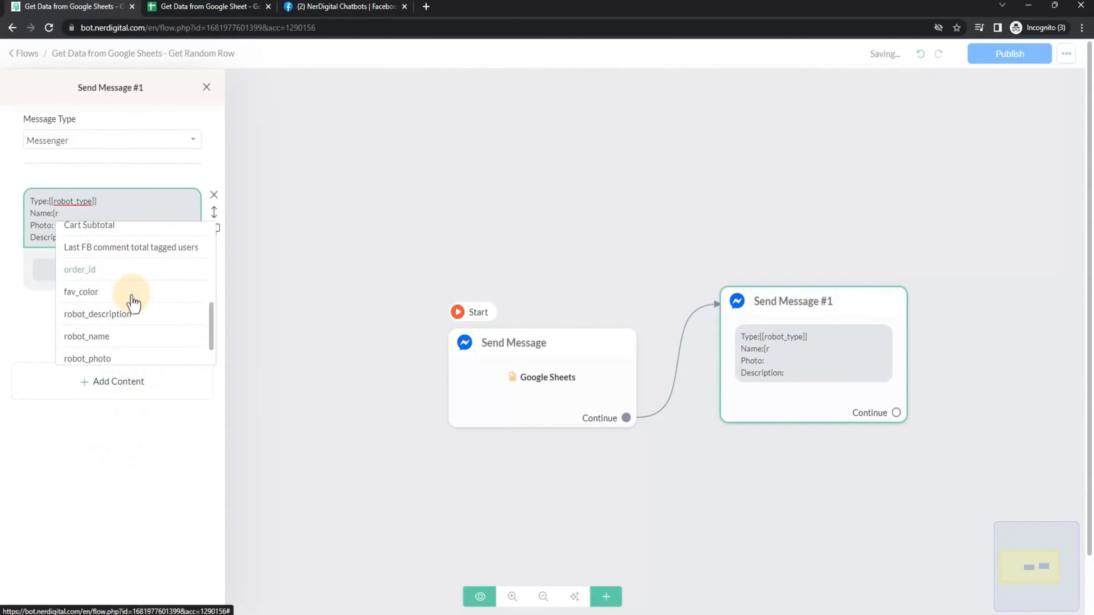
click(103, 310)
click(93, 227)
text({r)
scroll(107, 244, down, 10)
click(97, 335)
- Insert the robot_description custom field after the "Description:" label and publish the flow
click(92, 236)
text({r)
scroll(122, 302, down, 10)
click(121, 308)
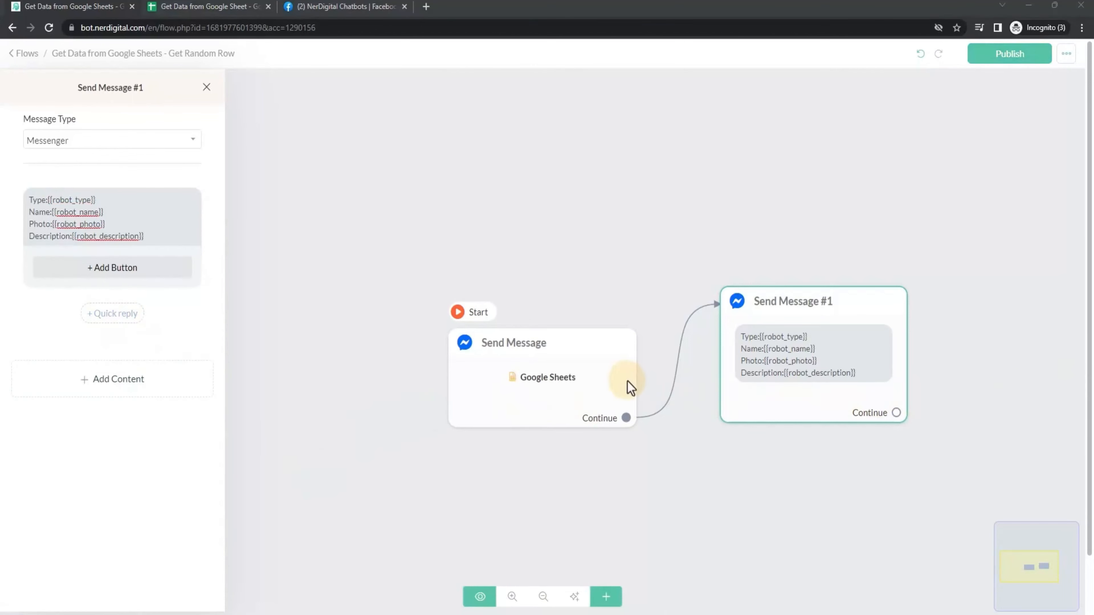
click(718, 480)
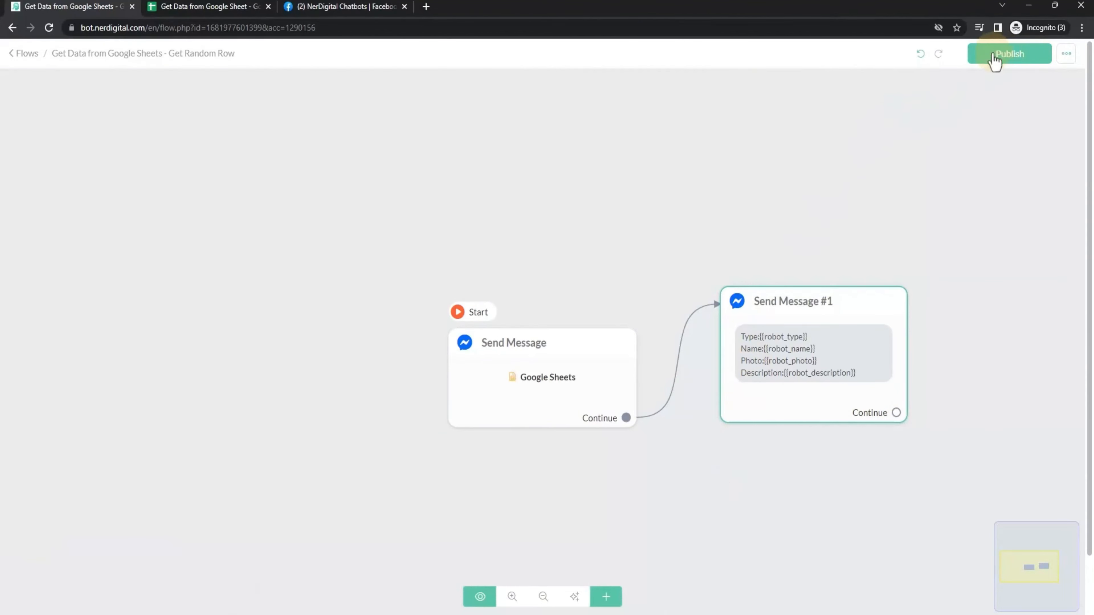
click(997, 56)
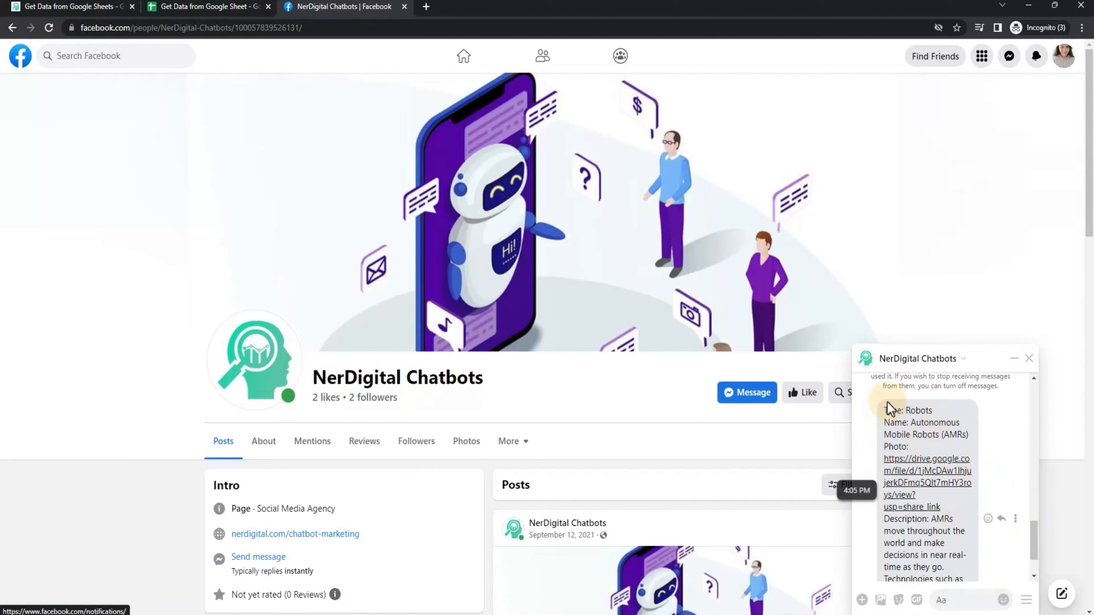
- Examine the robot details in the bot's chat reply on Facebook and view the linked photo
drag(885, 411, 959, 572)
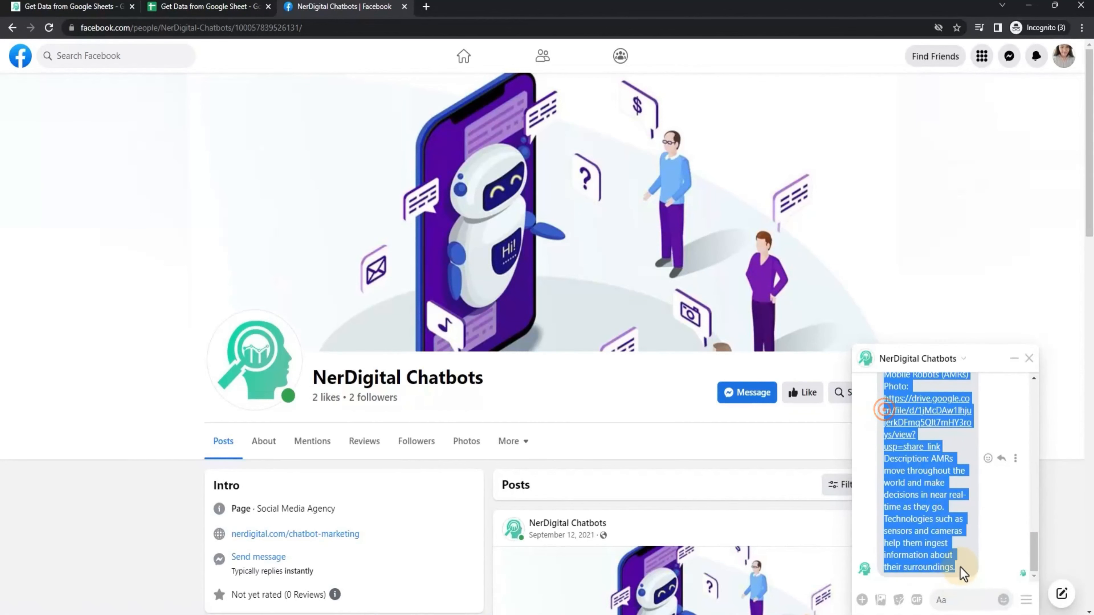
click(947, 534)
click(918, 417)
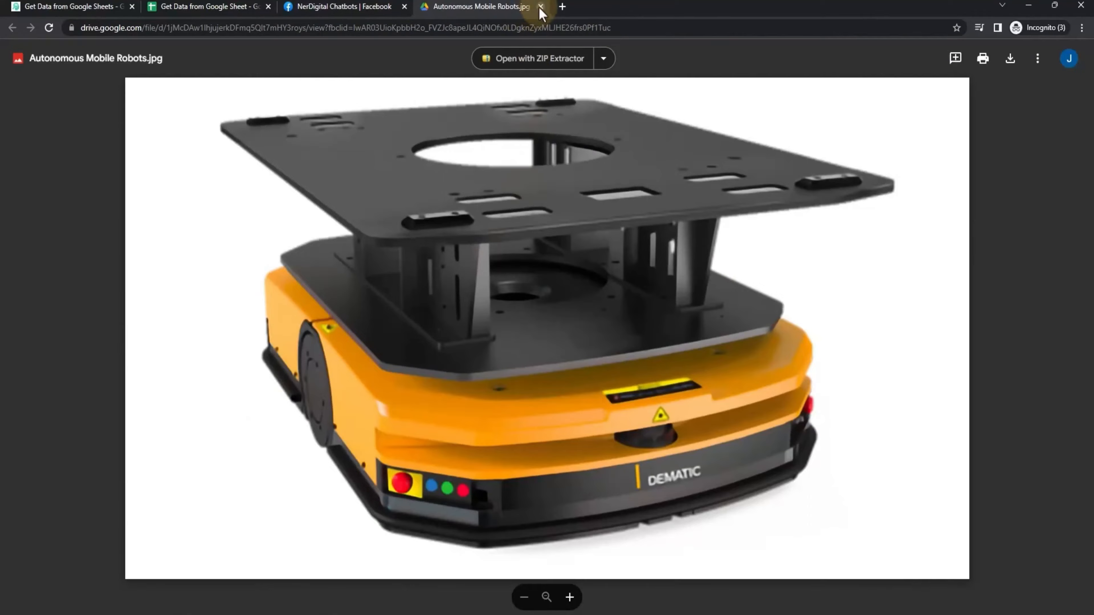
click(540, 7)
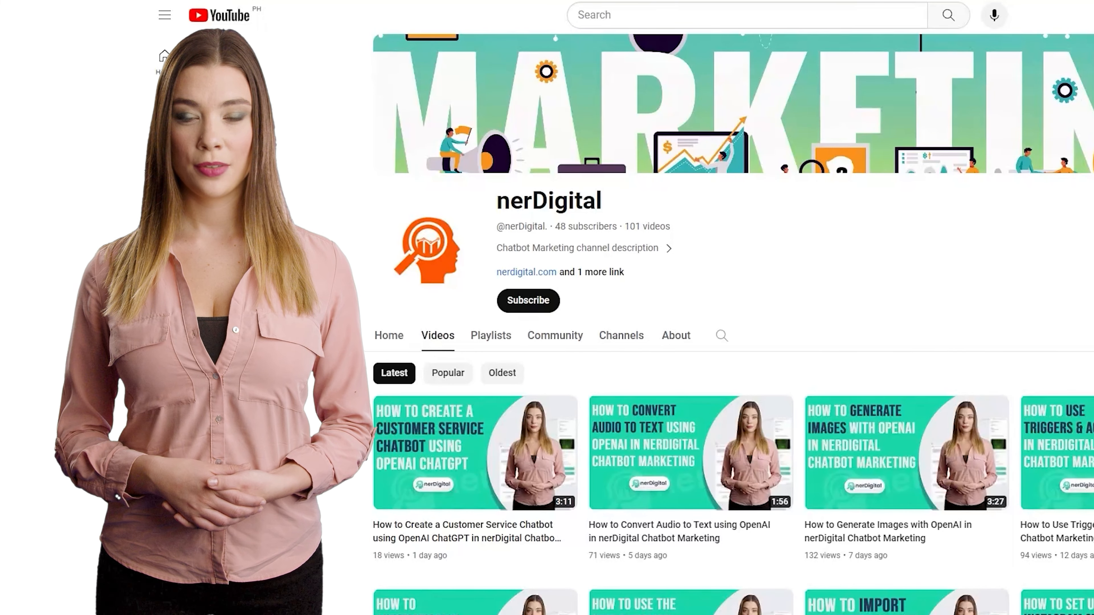
- Subscribe to the nerDigital channel on YouTube and turn on its notifications
click(524, 300)
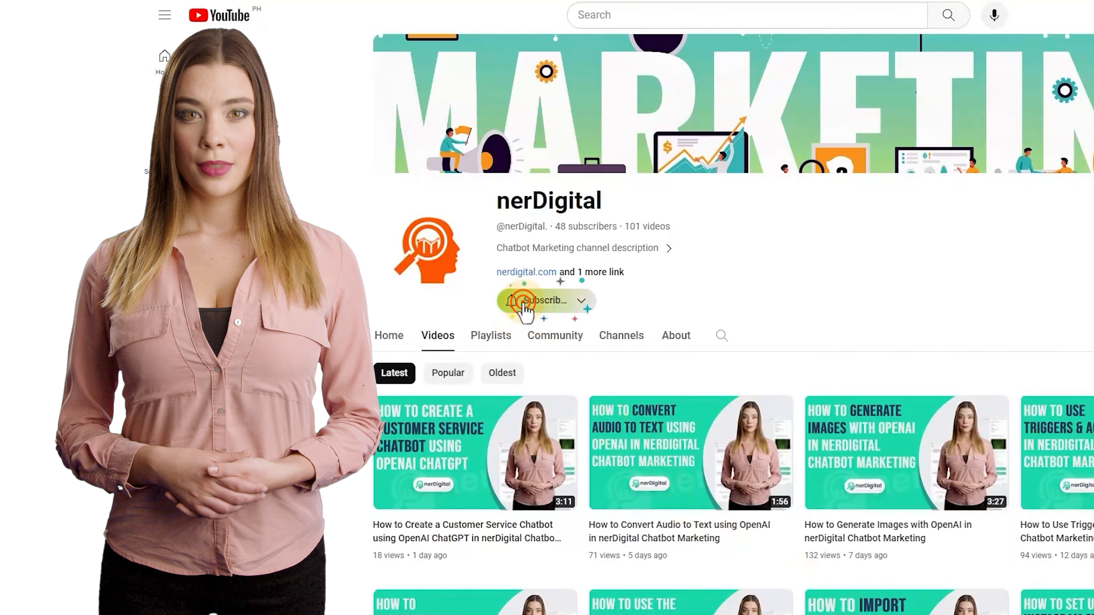
click(546, 297)
click(541, 331)
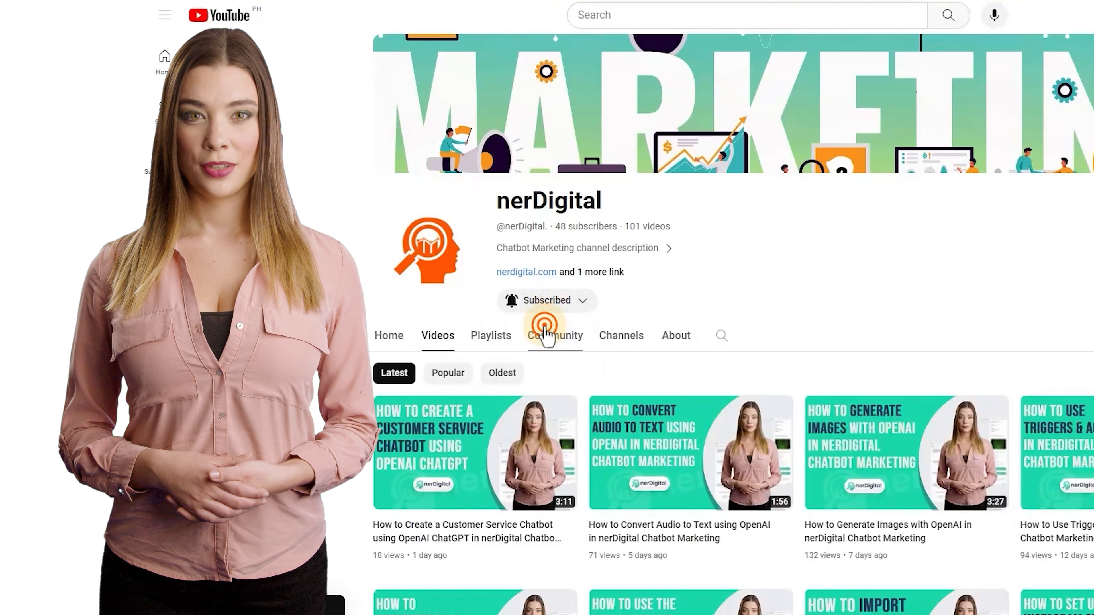